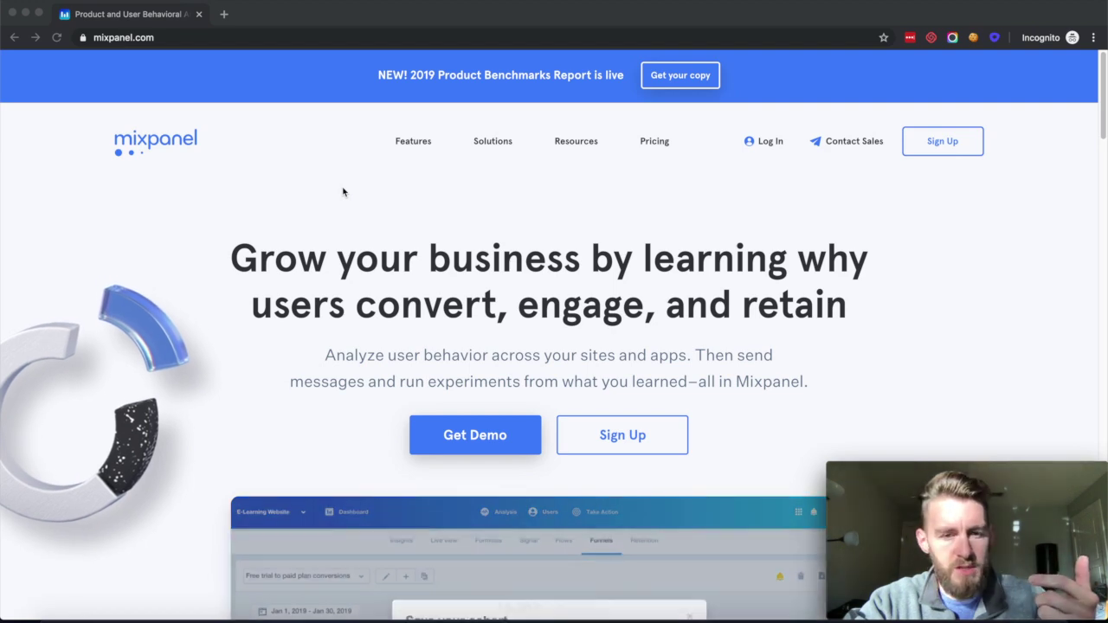
Close the incognito Mixpanel homepage window to reveal the Google Analytics home page.
{"action": "left_click", "coordinate": [406, 145]}
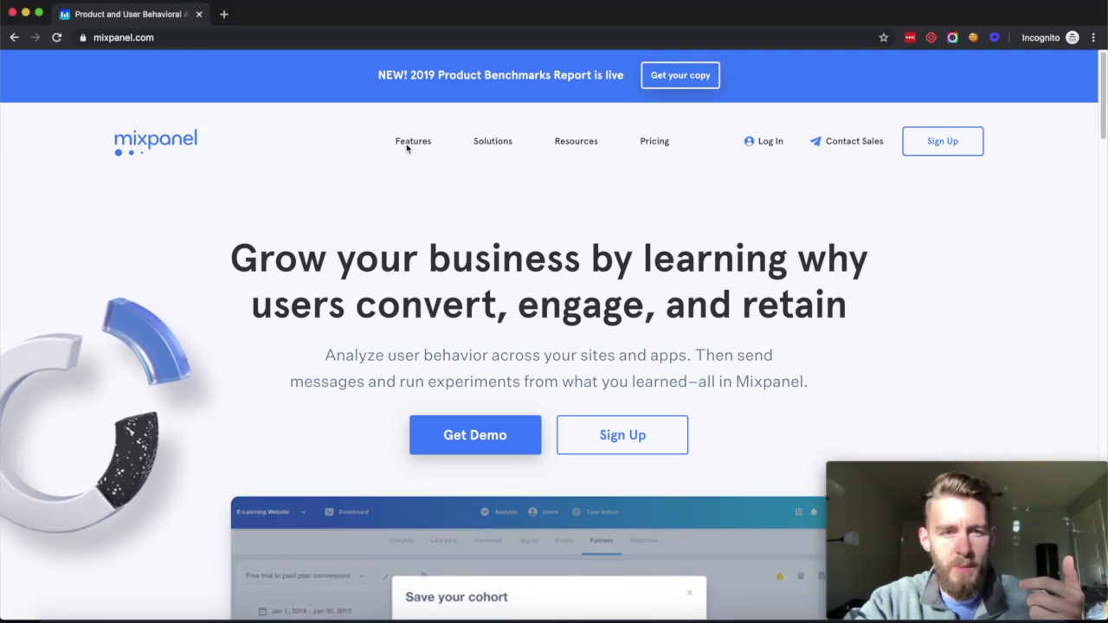
{"action": "mouse_move", "coordinate": [568, 153]}
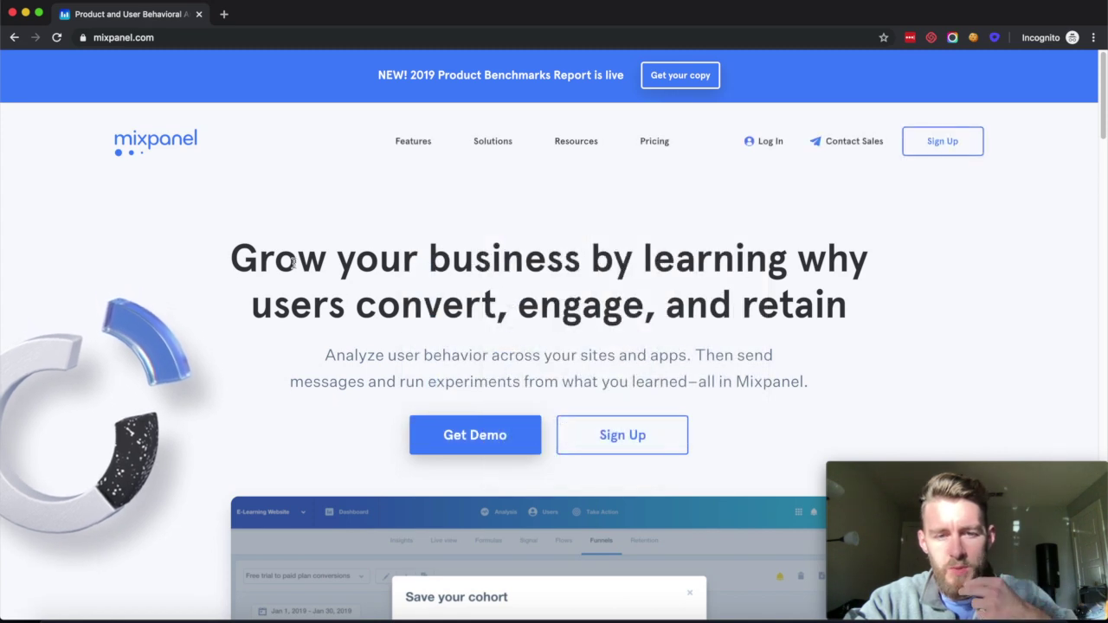
{"action": "scroll", "coordinate": [293, 262], "scroll_direction": "down", "scroll_amount": 1}
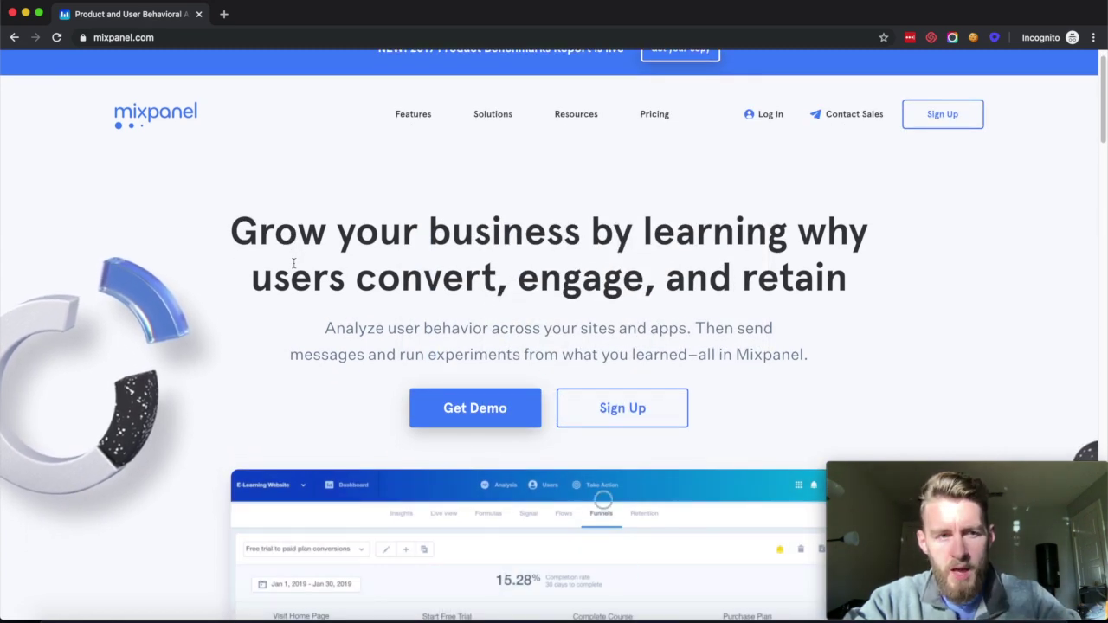
{"action": "scroll", "coordinate": [294, 262], "scroll_direction": "up", "scroll_amount": 1}
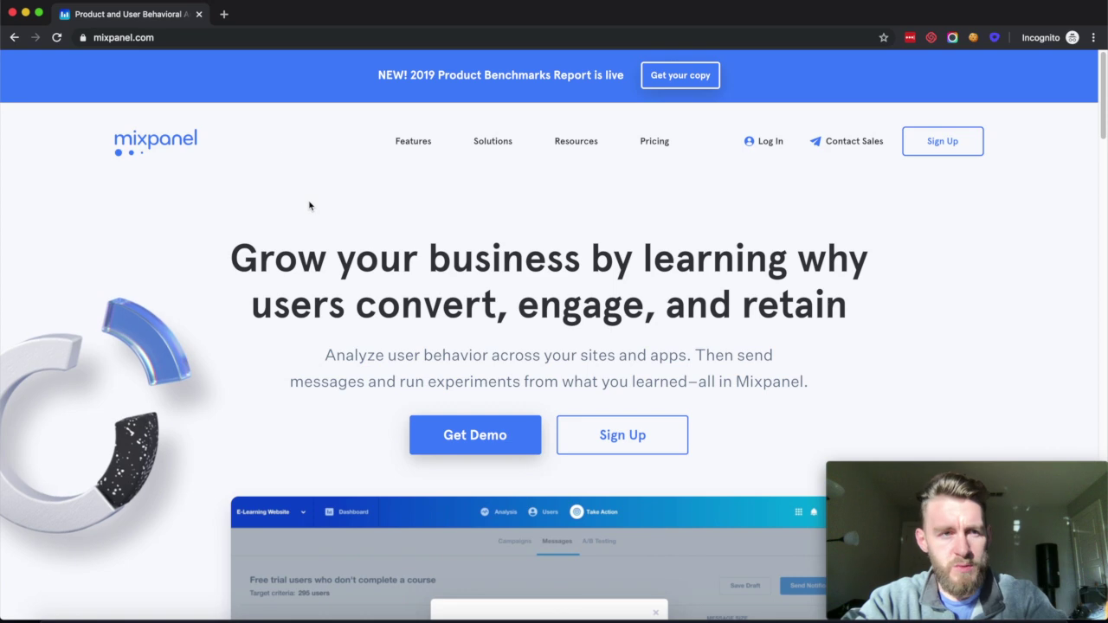
{"action": "left_click", "coordinate": [198, 14]}
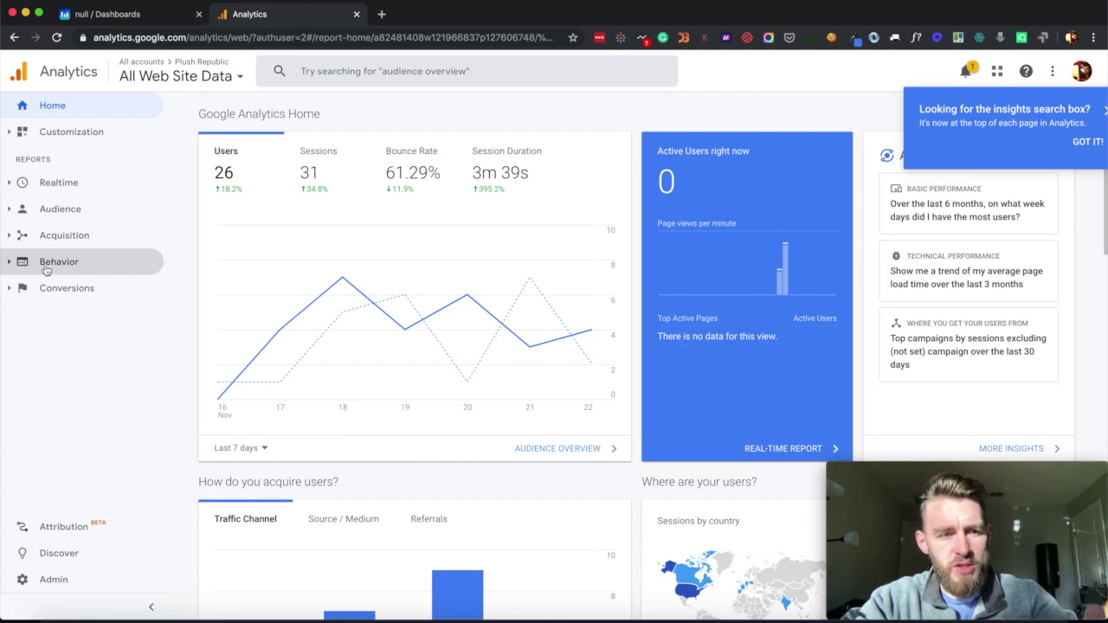
Open Acquisition Overview showing 342 users, led by Organic Search (205) and Direct (123).
{"action": "left_click", "coordinate": [9, 240]}
{"action": "left_click", "coordinate": [51, 259]}
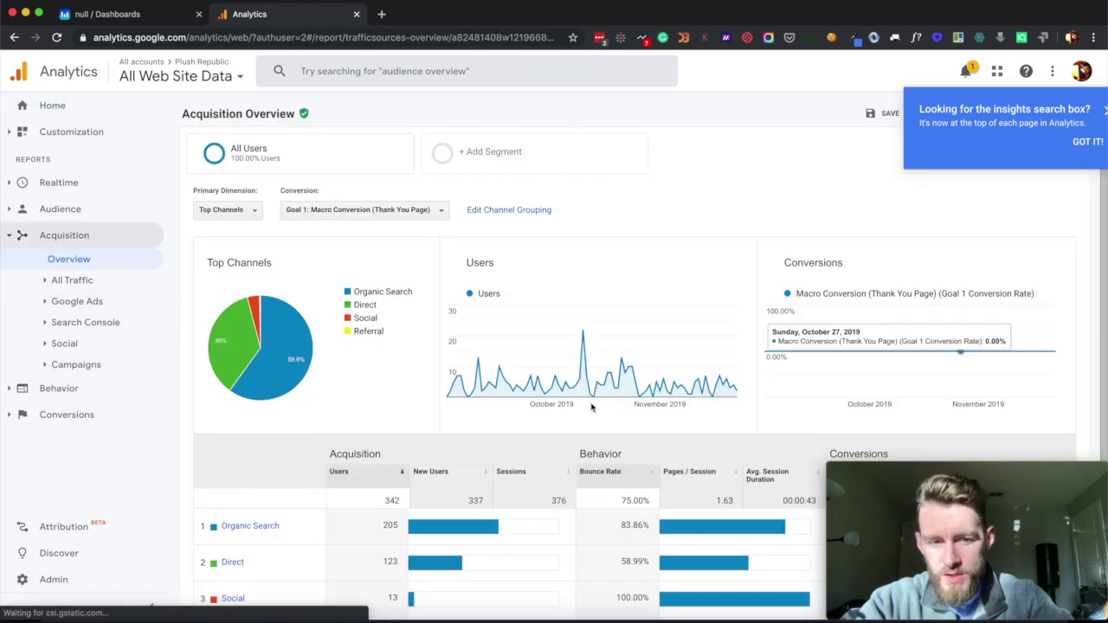
{"action": "scroll", "coordinate": [378, 441], "scroll_direction": "down", "scroll_amount": 2}
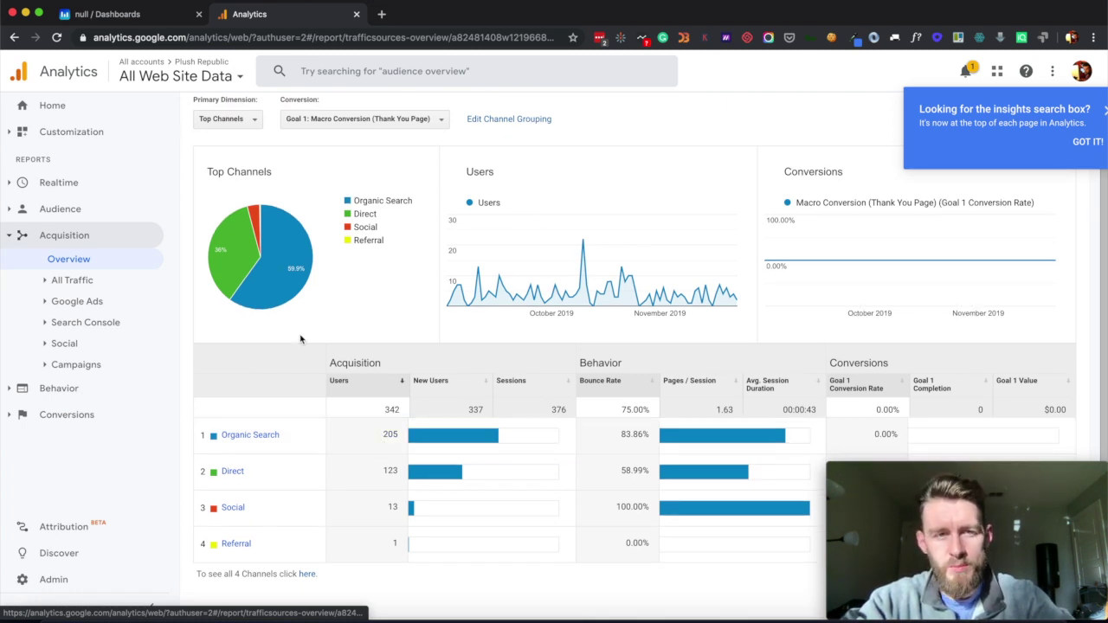
{"action": "scroll", "coordinate": [300, 339], "scroll_direction": "up", "scroll_amount": 1}
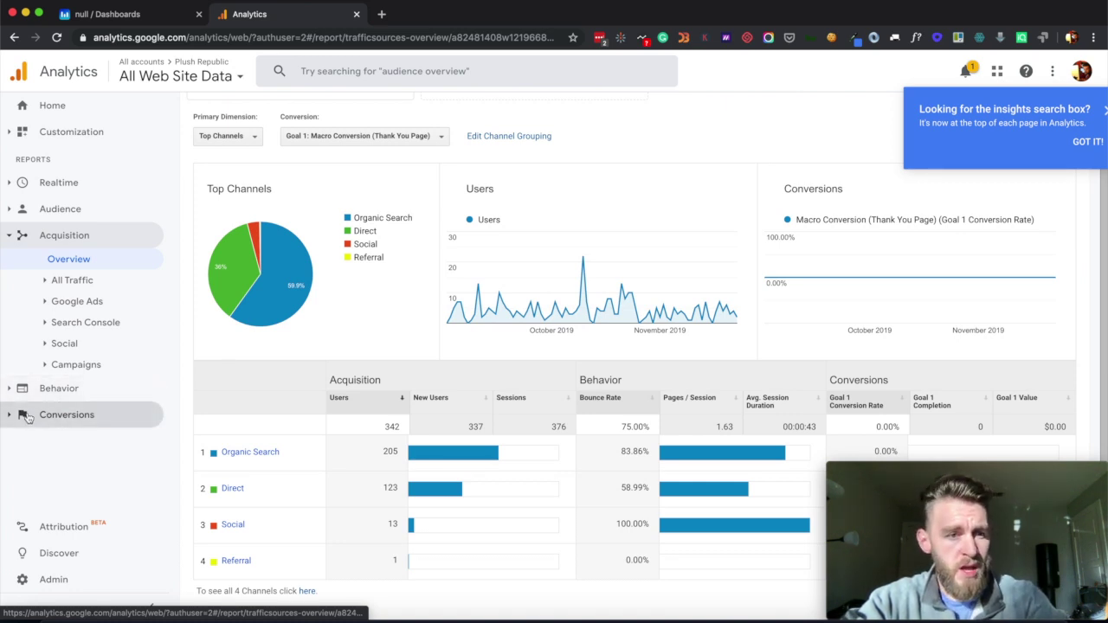
{"action": "left_click", "coordinate": [86, 417]}
Check the Multi-Channel Funnels overview and Attribution beta, then open the Model Comparison Tool's model list.
{"action": "left_click", "coordinate": [80, 356]}
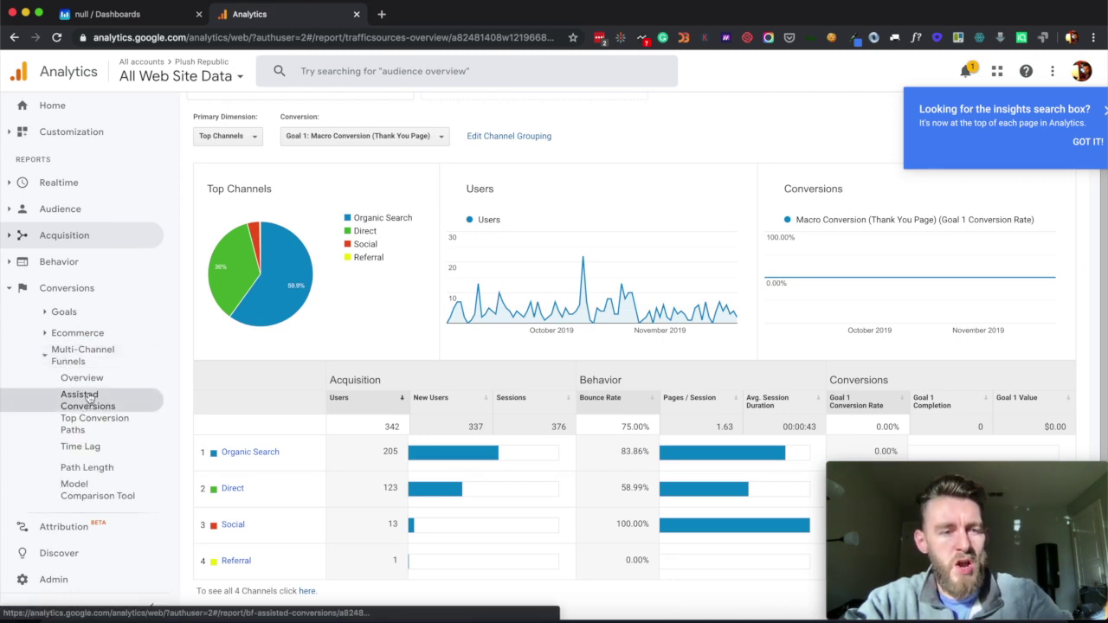
{"action": "left_click", "coordinate": [77, 383]}
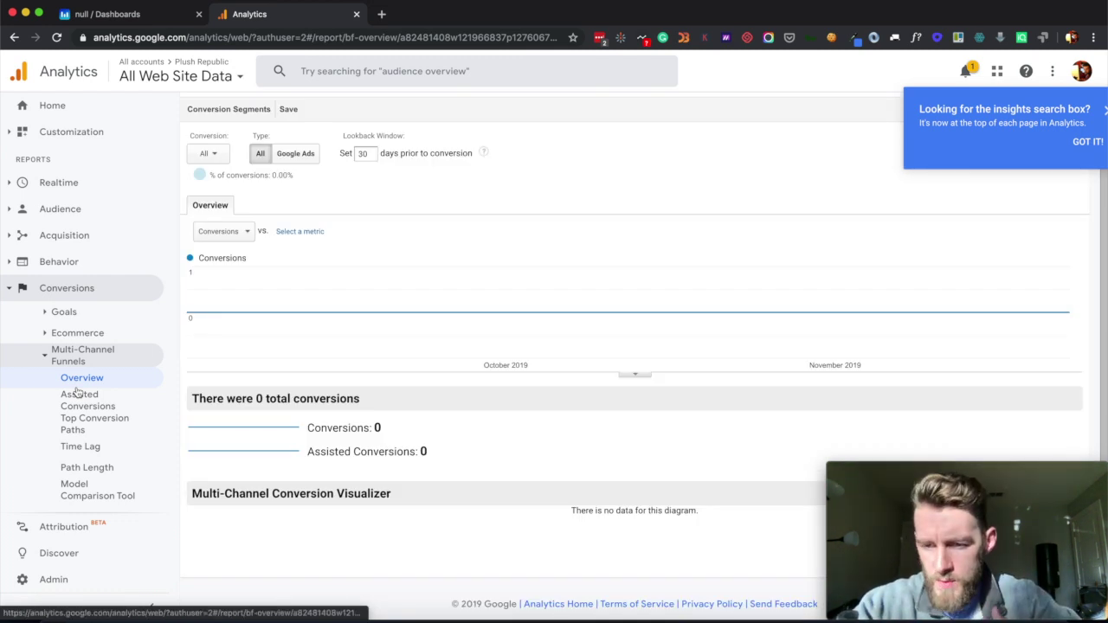
{"action": "left_click", "coordinate": [67, 522]}
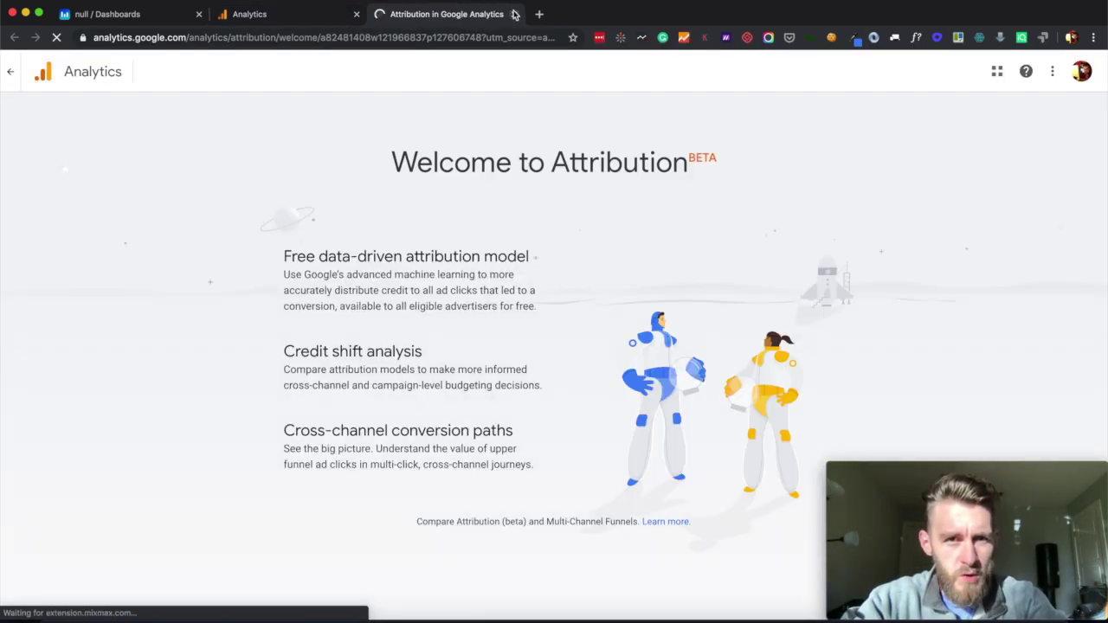
{"action": "left_click", "coordinate": [514, 14]}
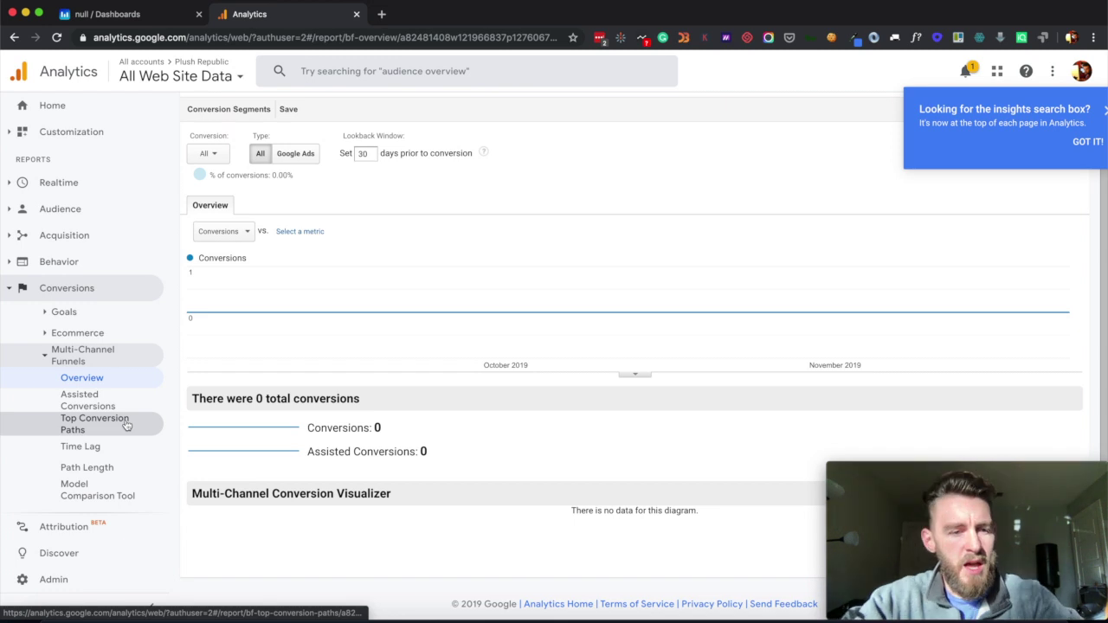
{"action": "left_click", "coordinate": [98, 490]}
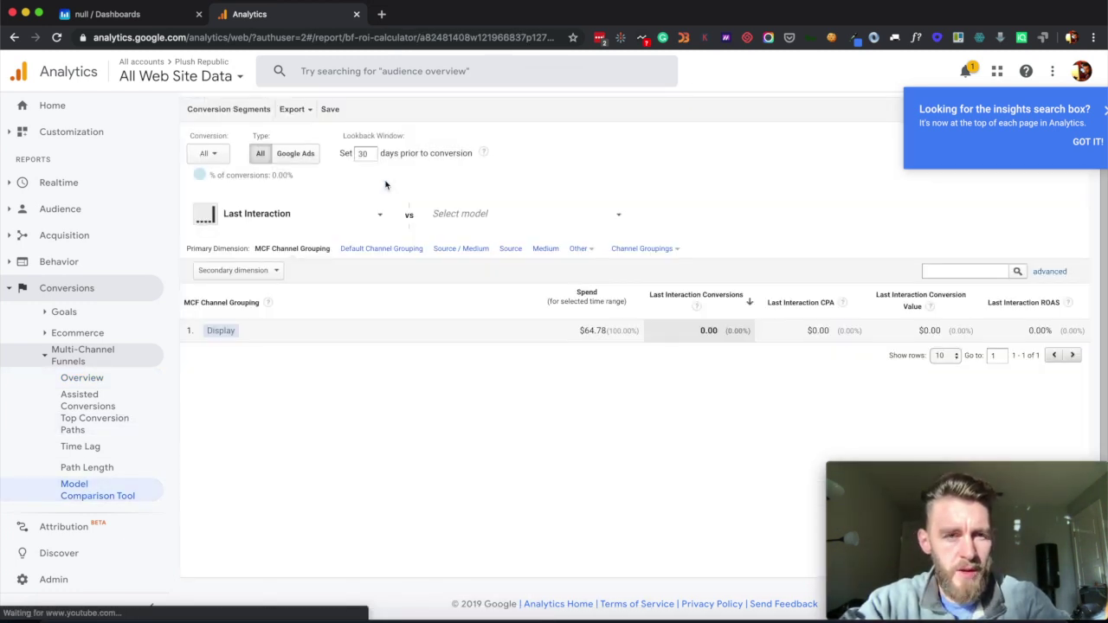
{"action": "left_click", "coordinate": [282, 216]}
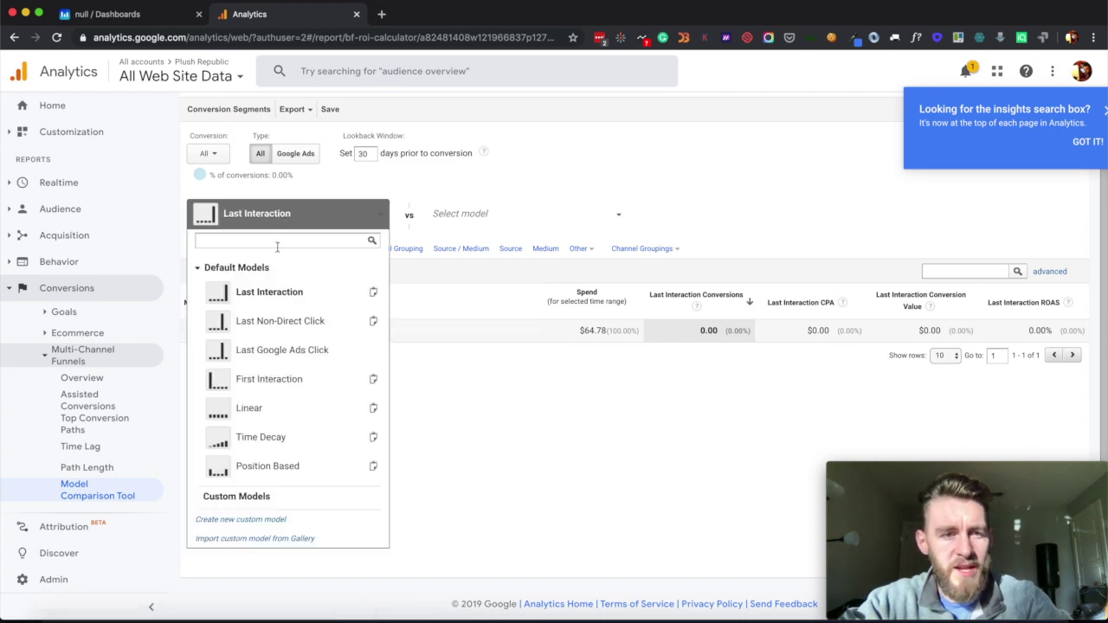
Switch the model comparison to First Interaction, then return to Mixpanel's Example Dashboard.
{"action": "left_click", "coordinate": [257, 381]}
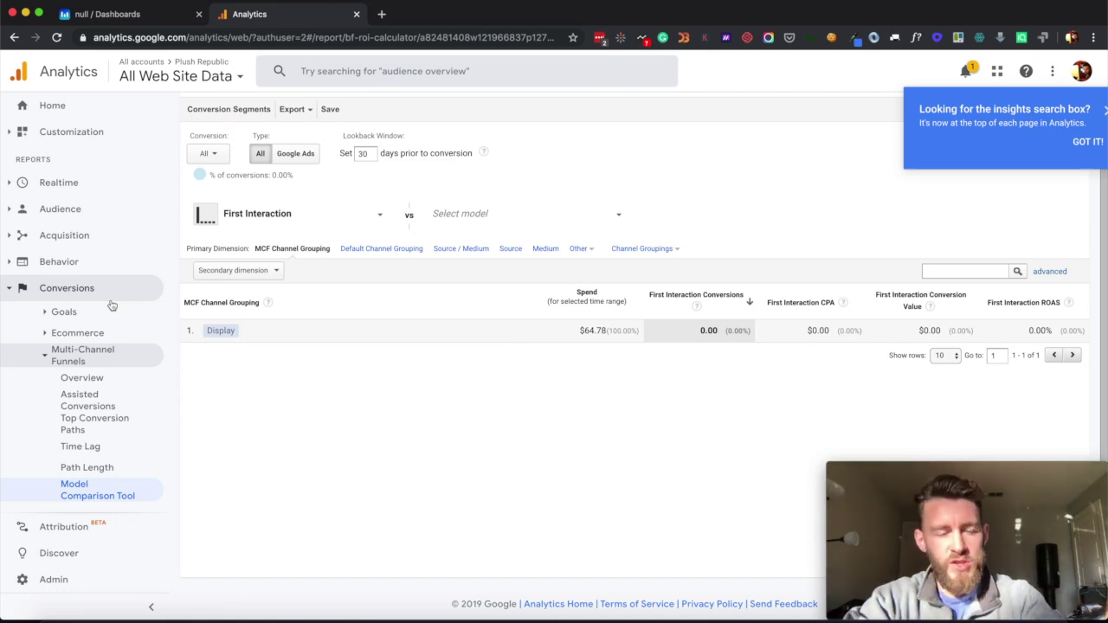
{"action": "left_click", "coordinate": [118, 13]}
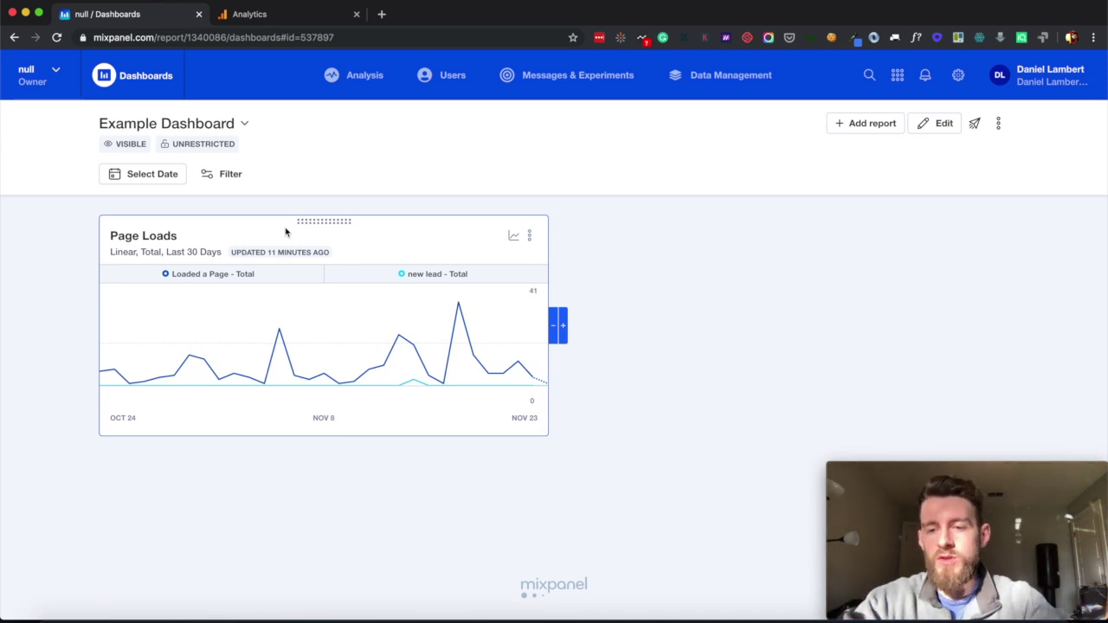
Browse Users > Explore and open the Kuala Lumpur user's profile and its properties.
{"action": "mouse_move", "coordinate": [448, 79]}
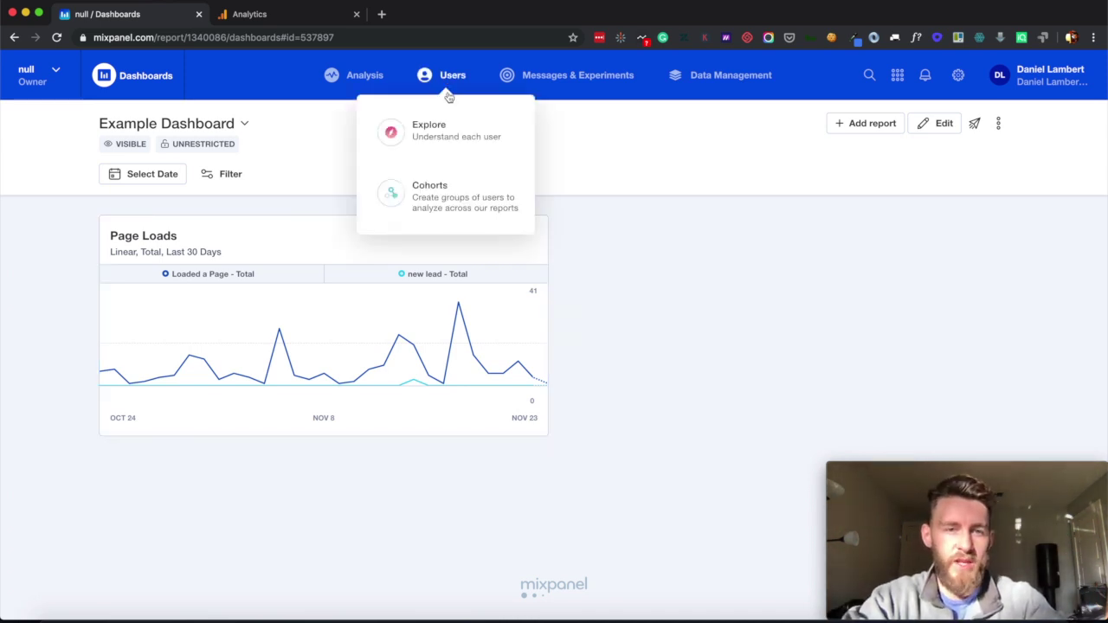
{"action": "left_click", "coordinate": [433, 126]}
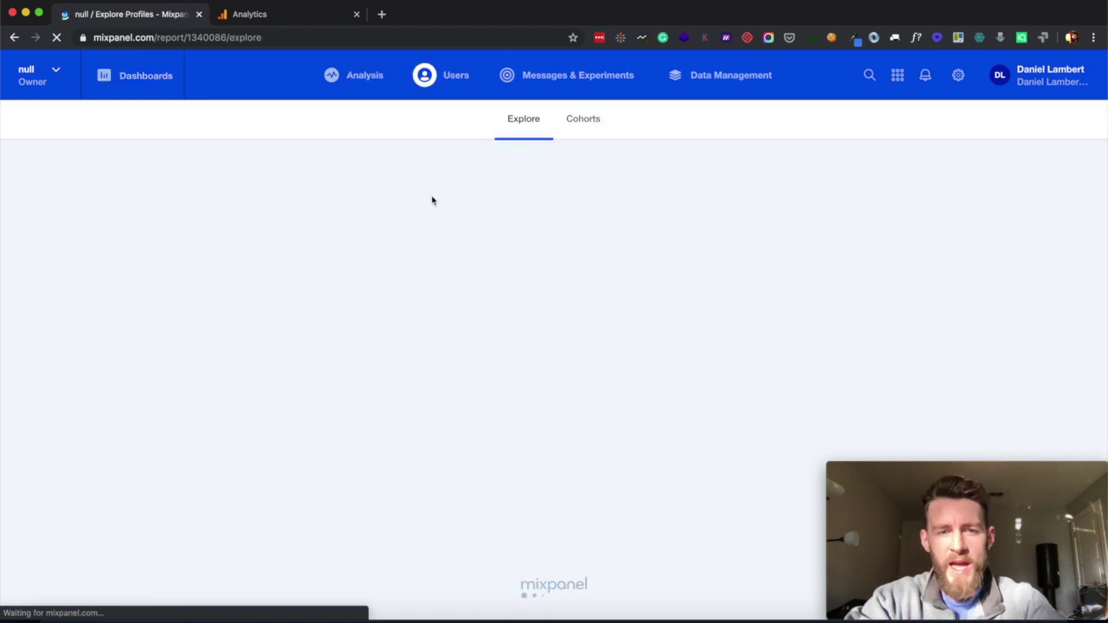
{"action": "scroll", "coordinate": [238, 459], "scroll_direction": "down", "scroll_amount": 5}
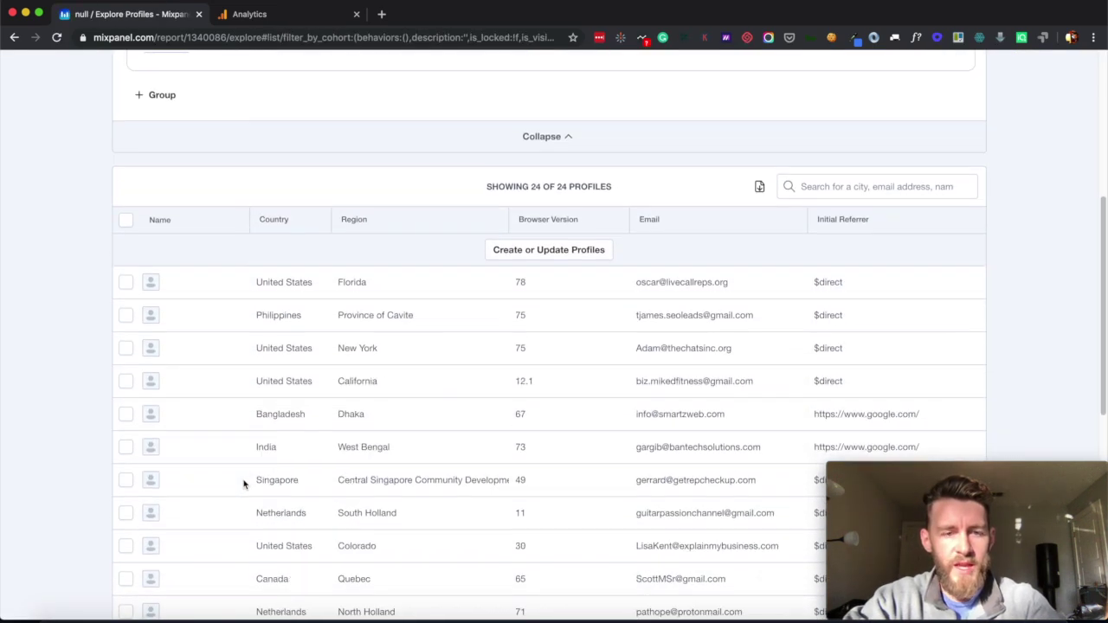
{"action": "scroll", "coordinate": [692, 390], "scroll_direction": "down", "scroll_amount": 5}
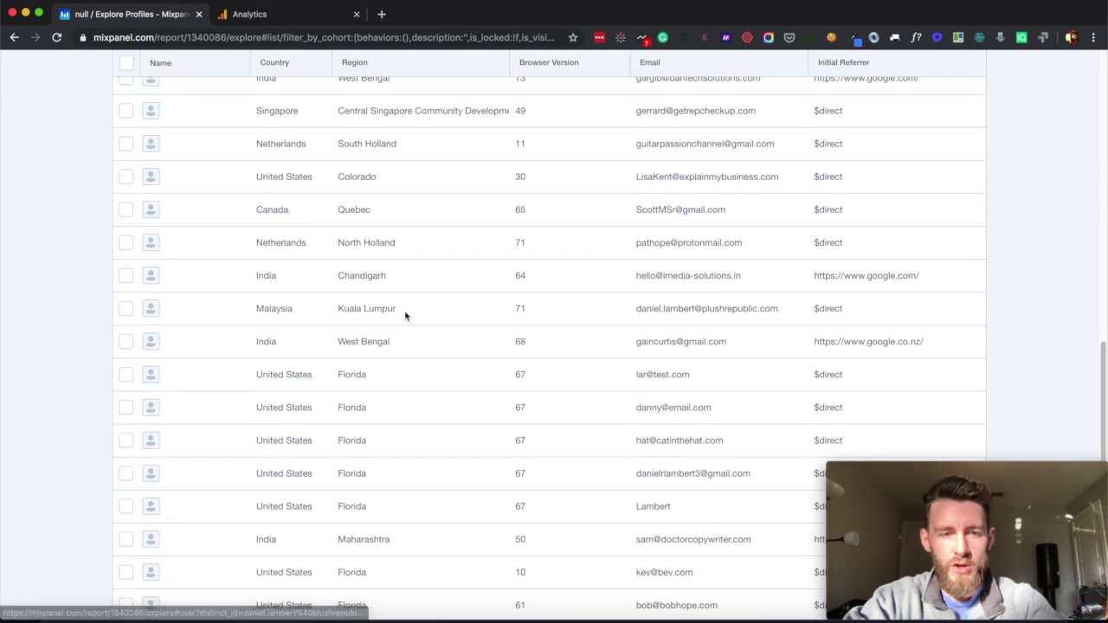
{"action": "left_click", "coordinate": [150, 309]}
{"action": "scroll", "coordinate": [729, 315], "scroll_direction": "down", "scroll_amount": 1}
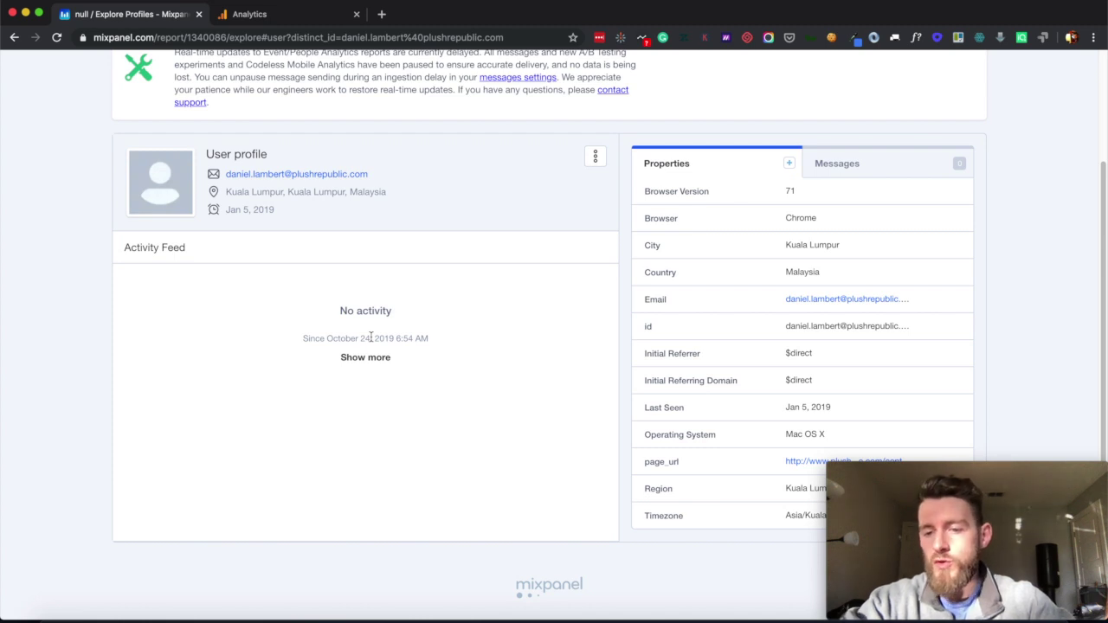
{"action": "scroll", "coordinate": [370, 338], "scroll_direction": "up", "scroll_amount": 2}
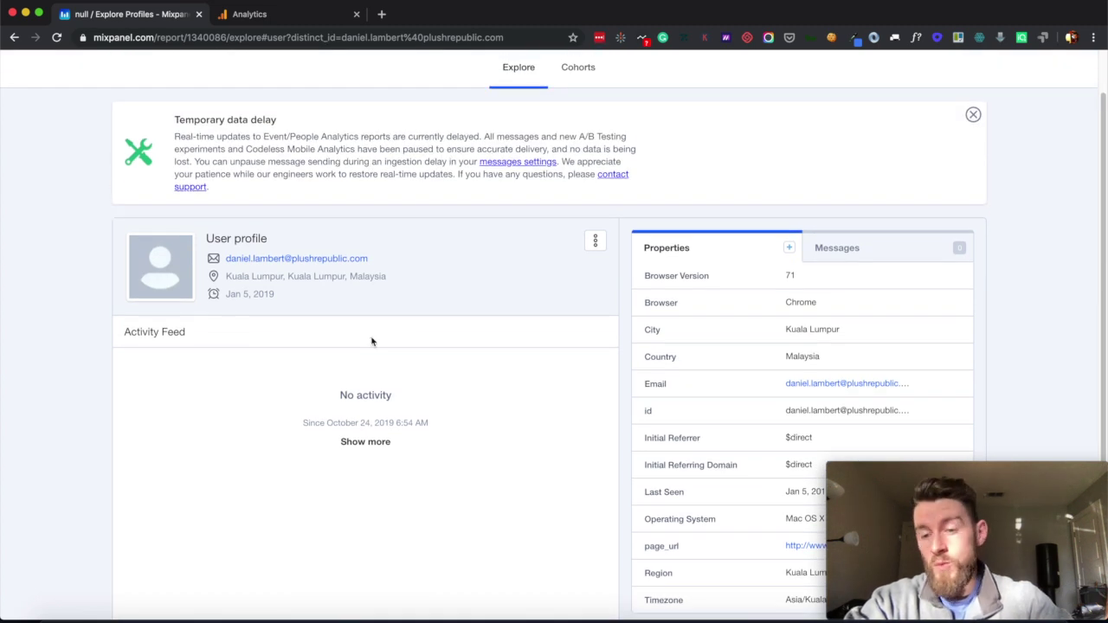
{"action": "scroll", "coordinate": [371, 341], "scroll_direction": "up", "scroll_amount": 2}
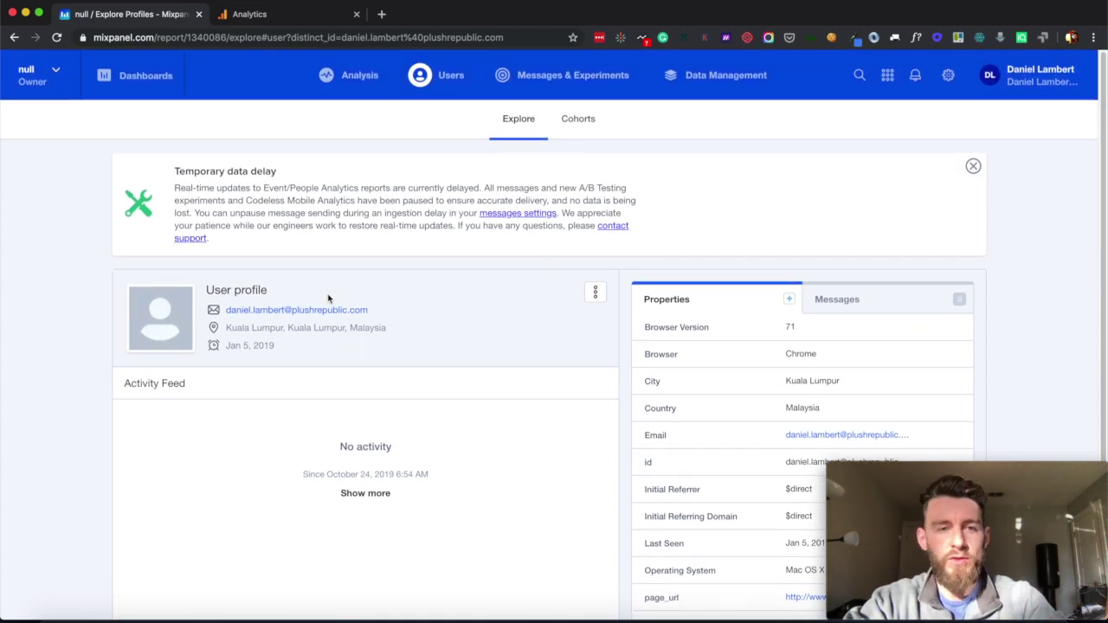
{"action": "left_click", "coordinate": [350, 76]}
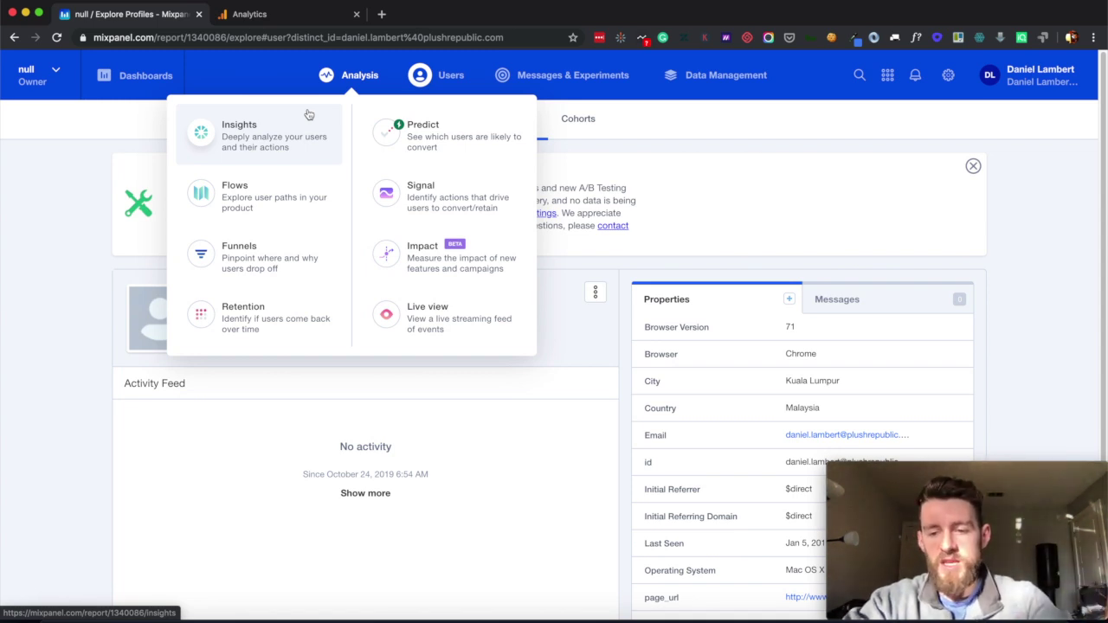
In Insights, add Loaded a Page as event B alongside Your Top Events.
{"action": "left_click", "coordinate": [264, 132]}
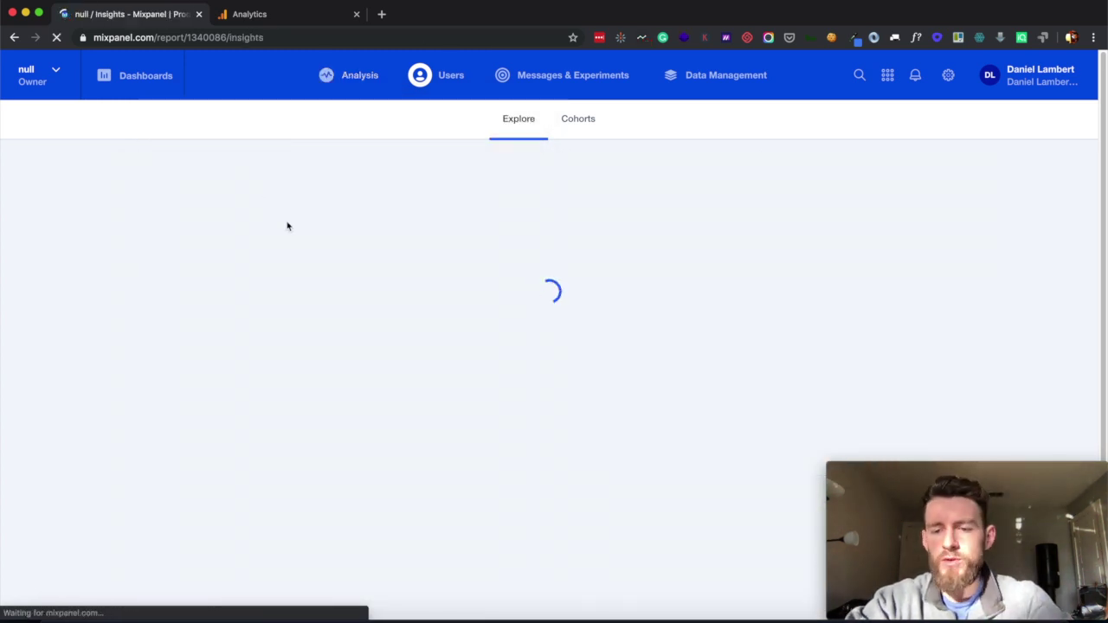
{"action": "scroll", "coordinate": [267, 239], "scroll_direction": "down", "scroll_amount": 1}
{"action": "scroll", "coordinate": [267, 240], "scroll_direction": "down", "scroll_amount": 2}
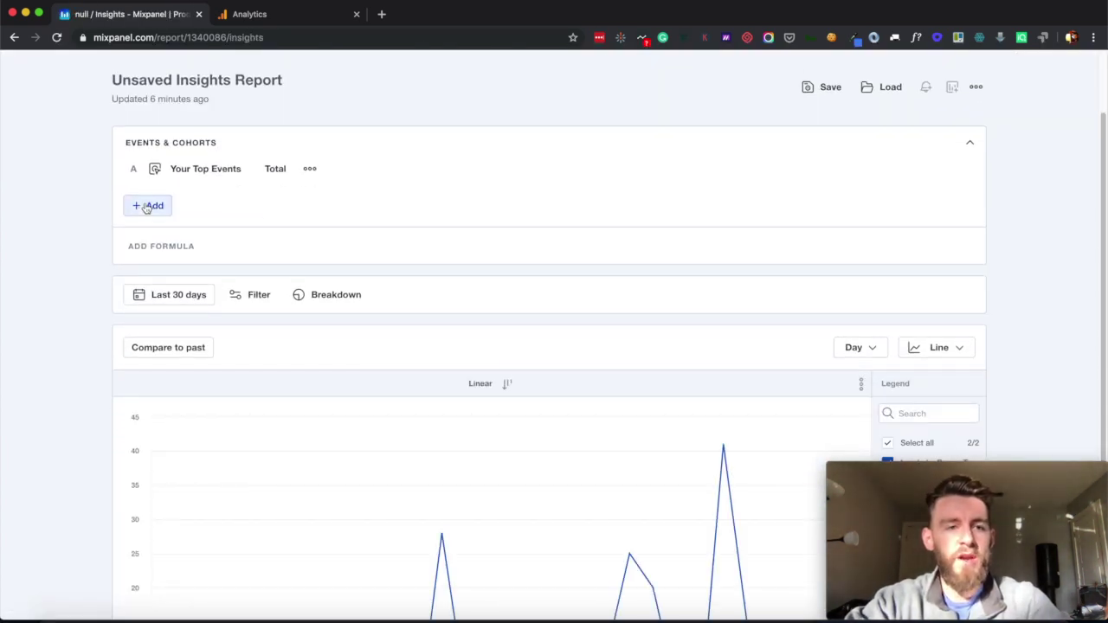
{"action": "left_click", "coordinate": [149, 208]}
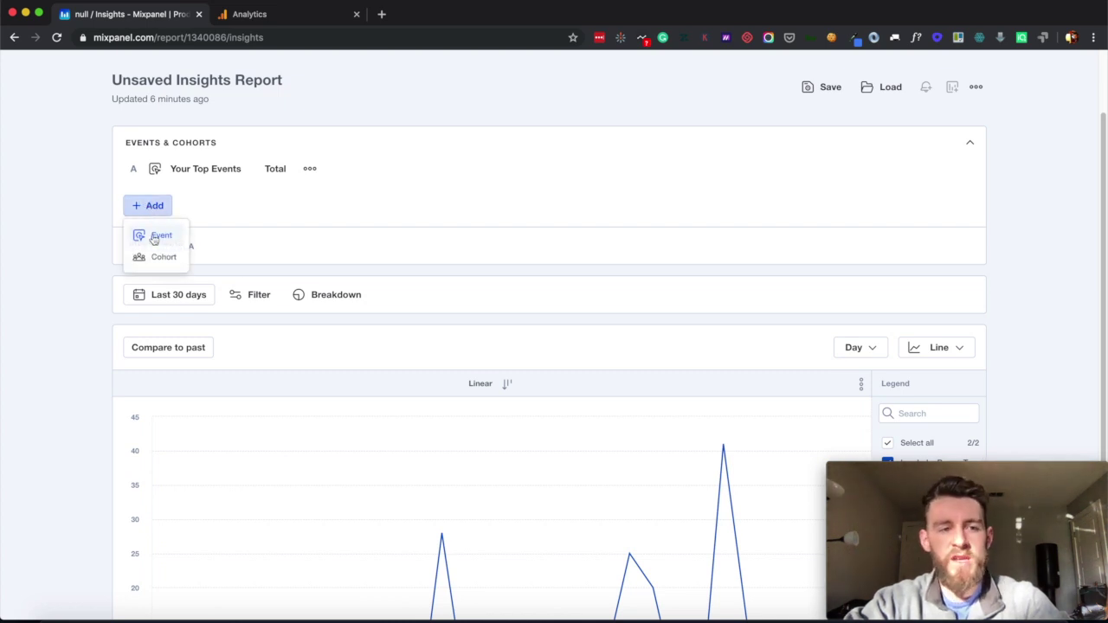
{"action": "left_click", "coordinate": [162, 236]}
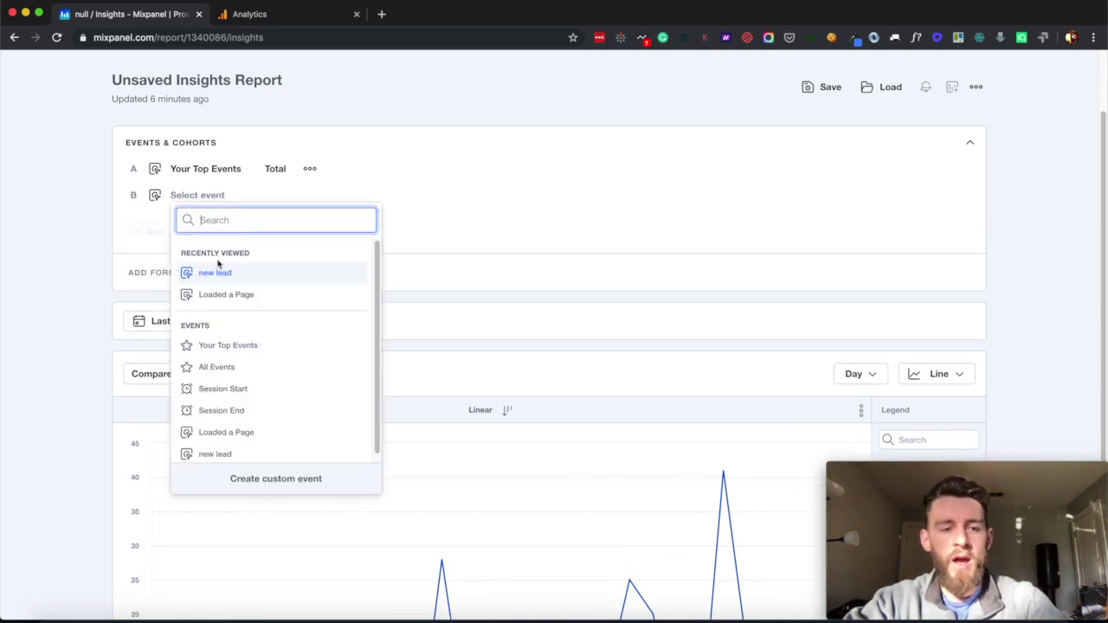
{"action": "left_click", "coordinate": [225, 431]}
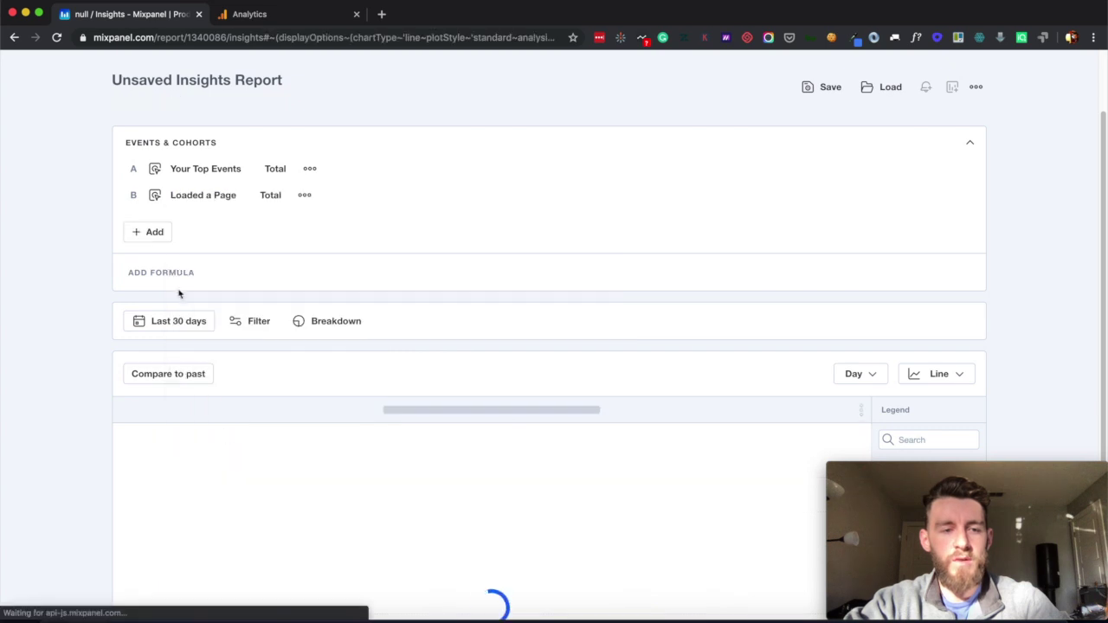
{"action": "scroll", "coordinate": [606, 341], "scroll_direction": "down", "scroll_amount": 3}
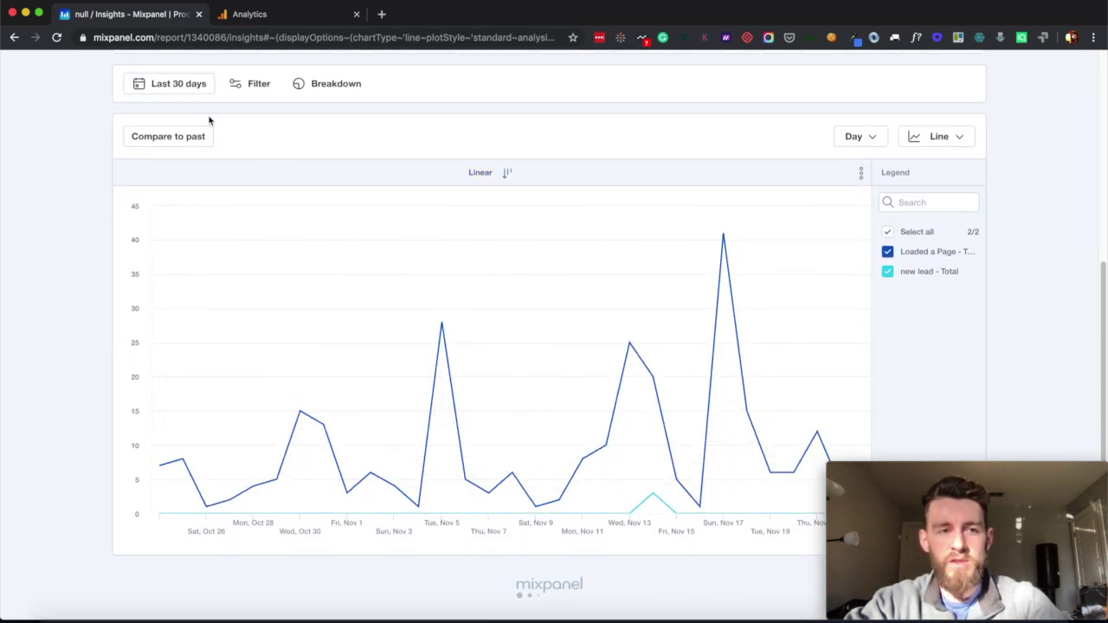
Browse the Insights filter property list, then dismiss it.
{"action": "left_click", "coordinate": [250, 84]}
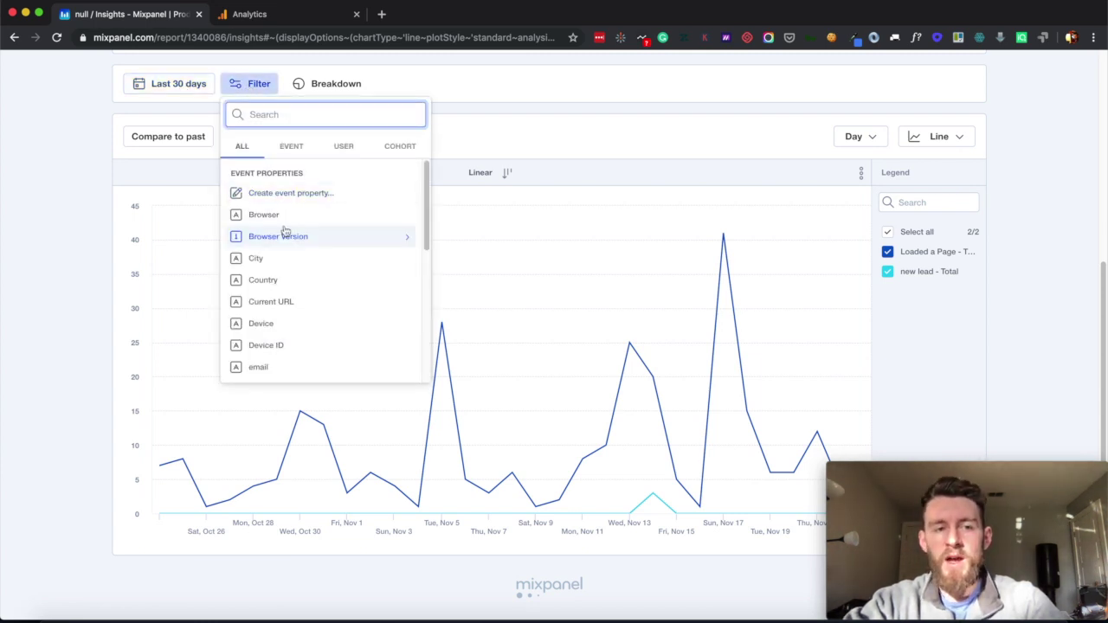
{"action": "mouse_move", "coordinate": [285, 227]}
{"action": "scroll", "coordinate": [285, 229], "scroll_direction": "up", "scroll_amount": 1}
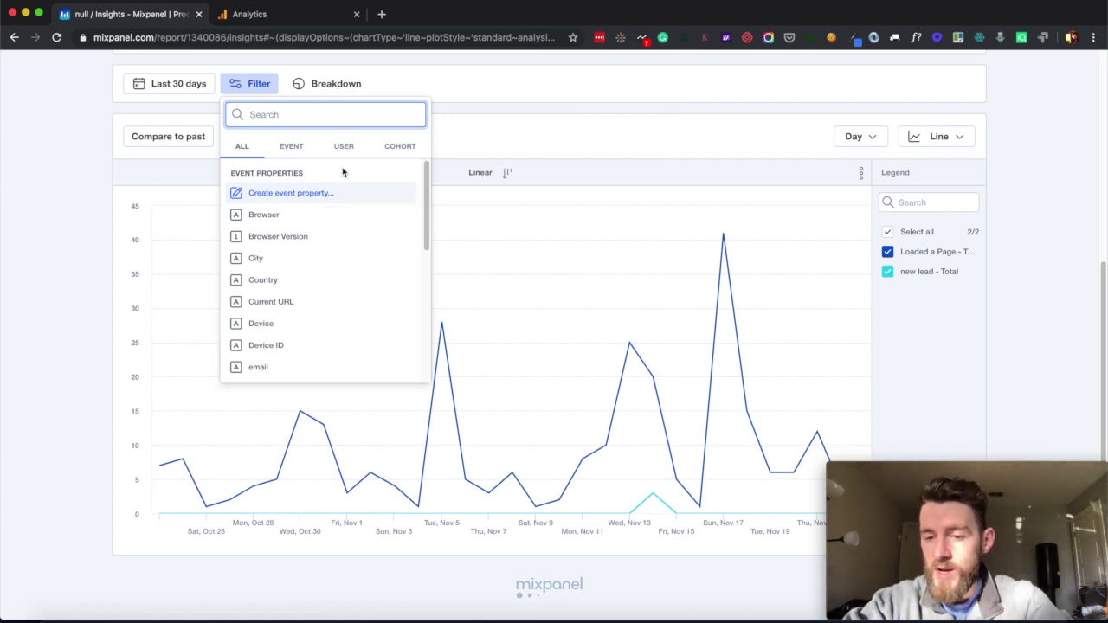
{"action": "left_click", "coordinate": [435, 91]}
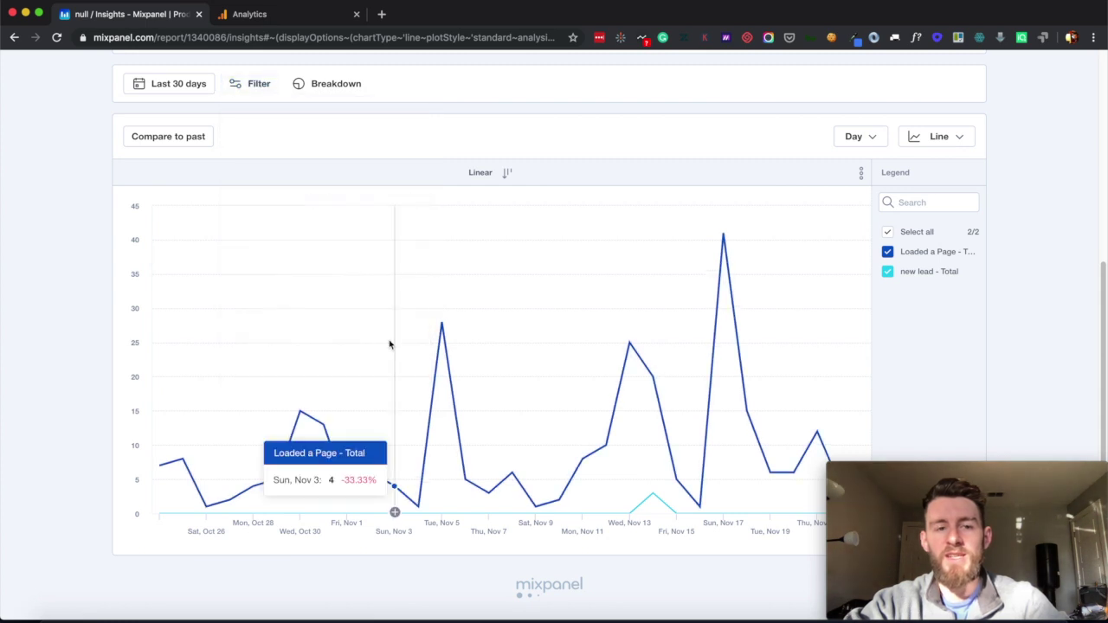
{"action": "scroll", "coordinate": [389, 344], "scroll_direction": "up", "scroll_amount": 3}
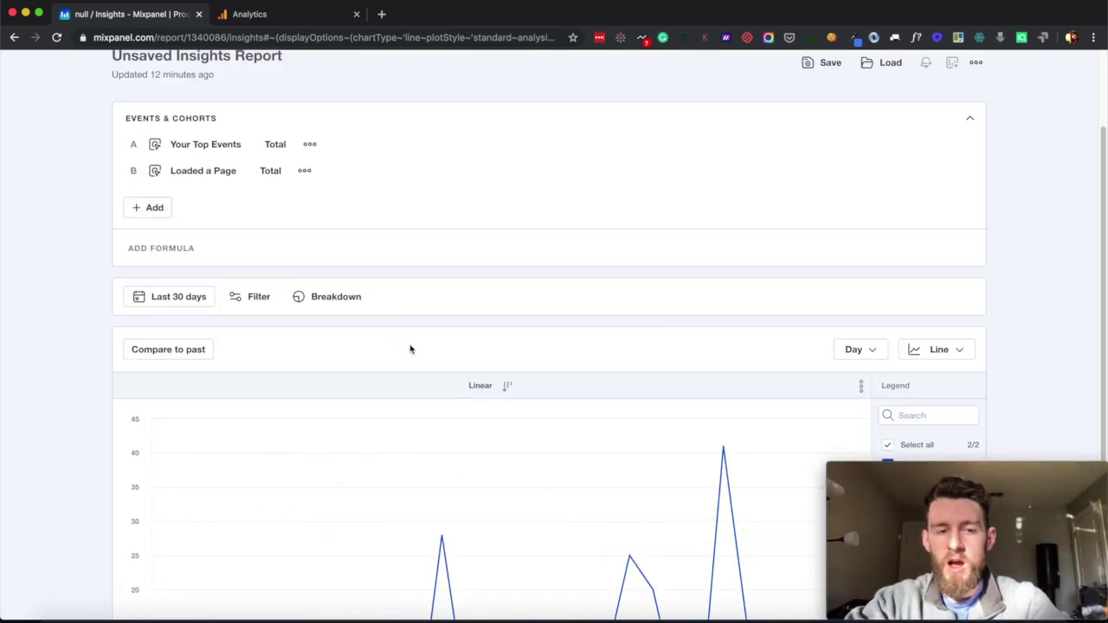
{"action": "scroll", "coordinate": [387, 333], "scroll_direction": "up", "scroll_amount": 3}
Review the Flows chart where Session Start leads 99.4% to Loaded a Page.
{"action": "left_click", "coordinate": [390, 119]}
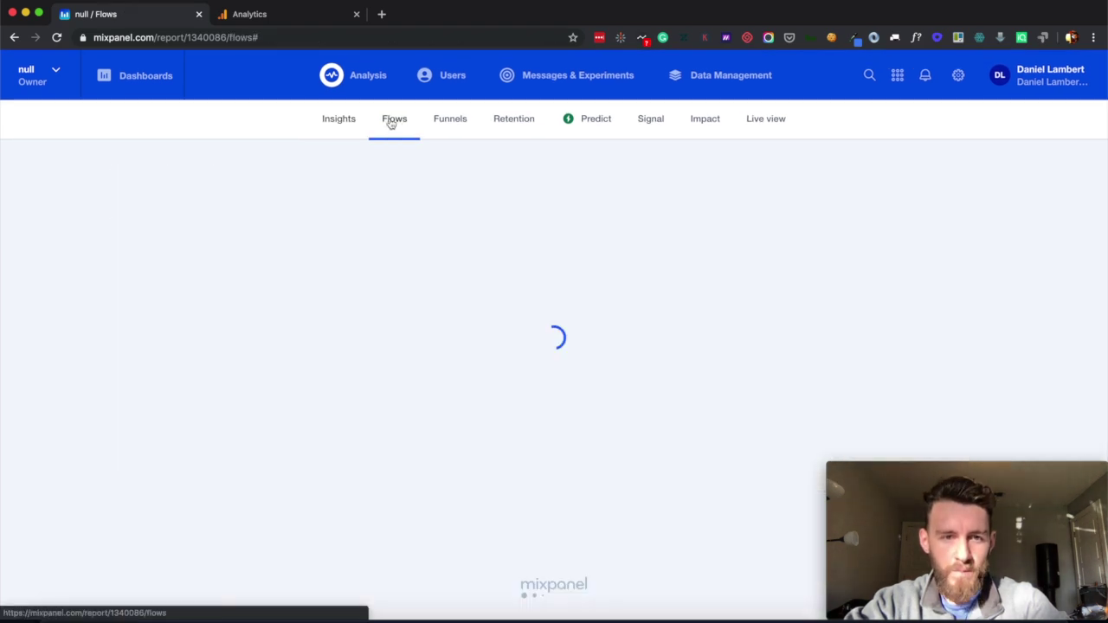
{"action": "scroll", "coordinate": [319, 339], "scroll_direction": "down", "scroll_amount": 5}
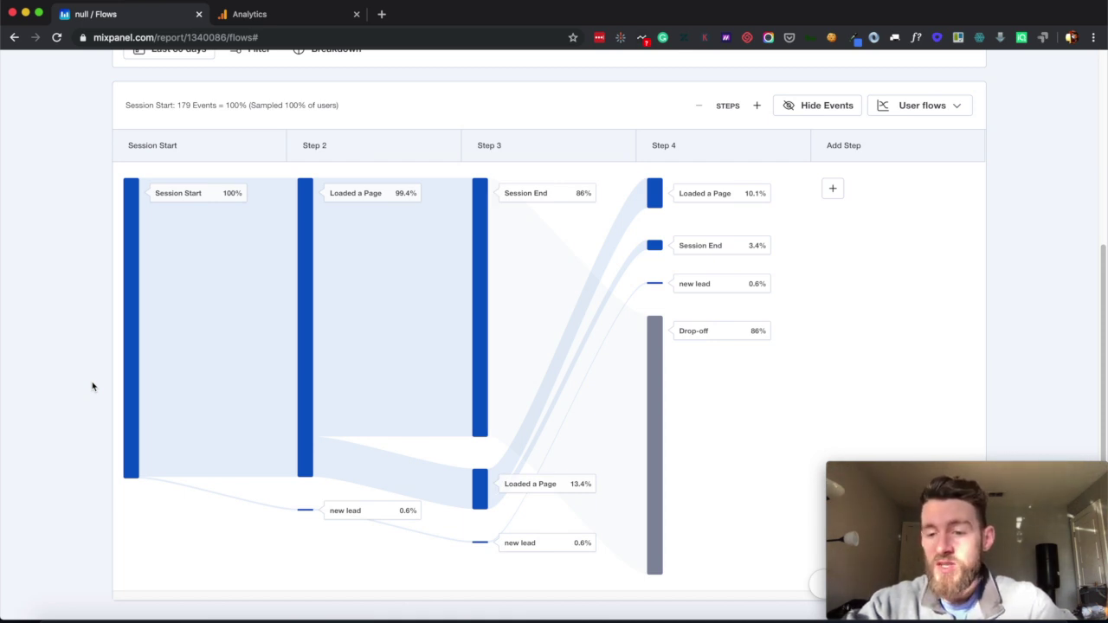
{"action": "mouse_move", "coordinate": [207, 322]}
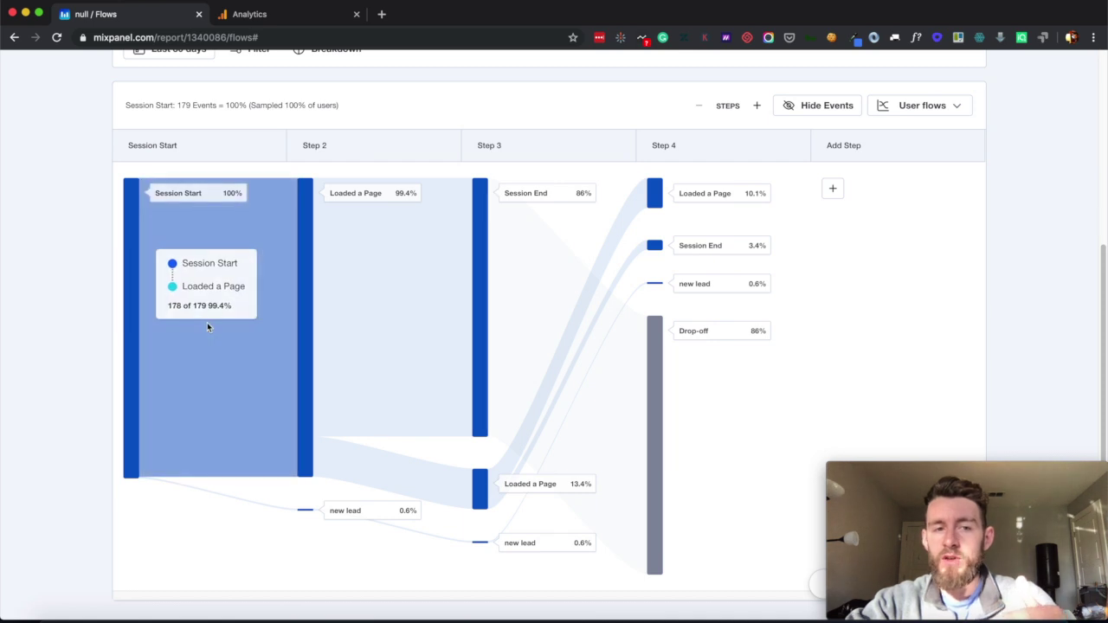
{"action": "scroll", "coordinate": [259, 316], "scroll_direction": "up", "scroll_amount": 1}
{"action": "scroll", "coordinate": [297, 313], "scroll_direction": "up", "scroll_amount": 1}
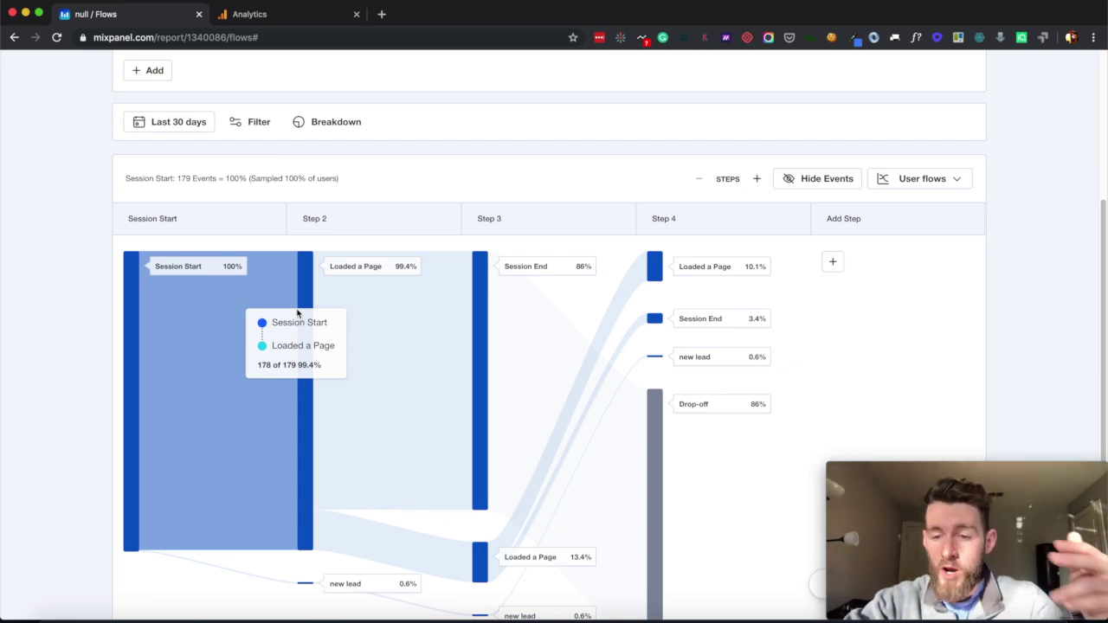
{"action": "scroll", "coordinate": [297, 312], "scroll_direction": "up", "scroll_amount": 5}
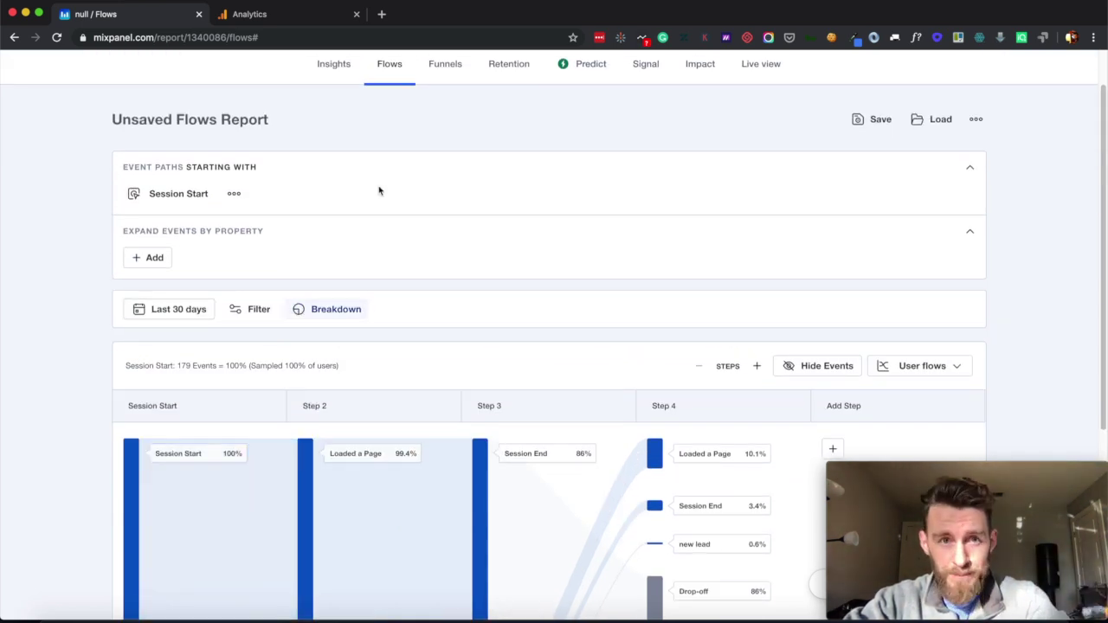
{"action": "left_click", "coordinate": [450, 72]}
{"action": "scroll", "coordinate": [378, 359], "scroll_direction": "down", "scroll_amount": 3}
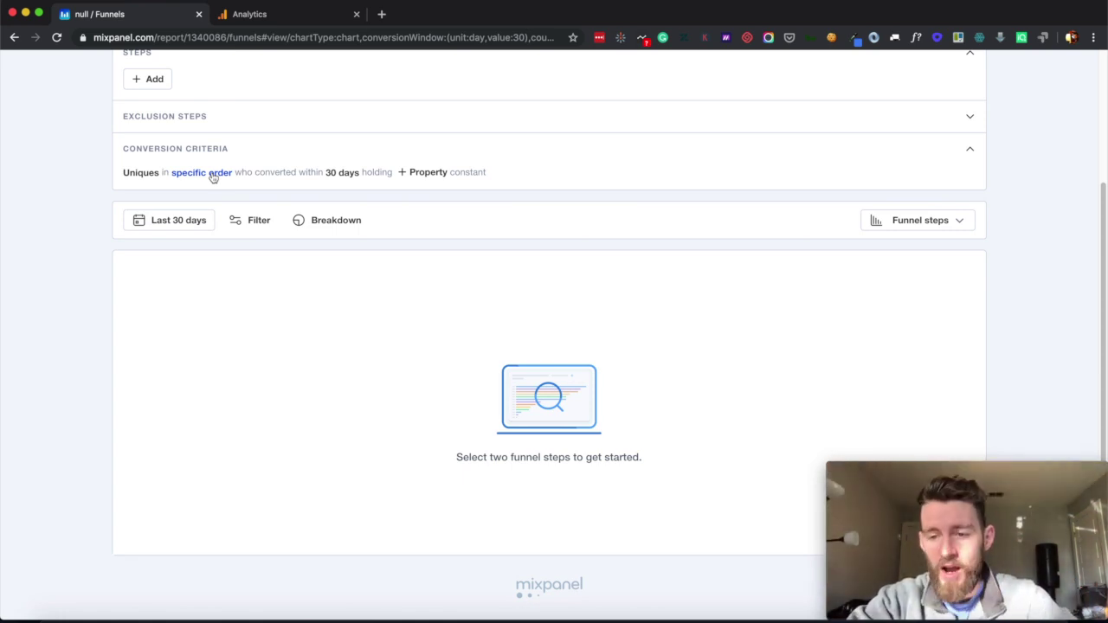
Make Loaded a Page the first funnel step and new lead the second.
{"action": "left_click", "coordinate": [147, 79]}
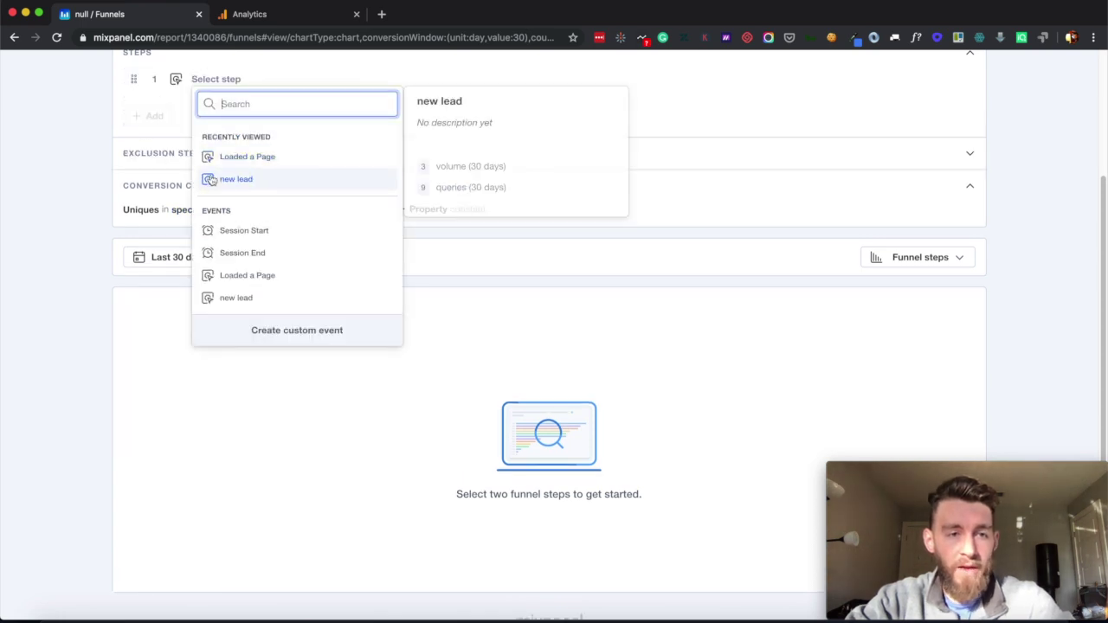
{"action": "left_click", "coordinate": [240, 160]}
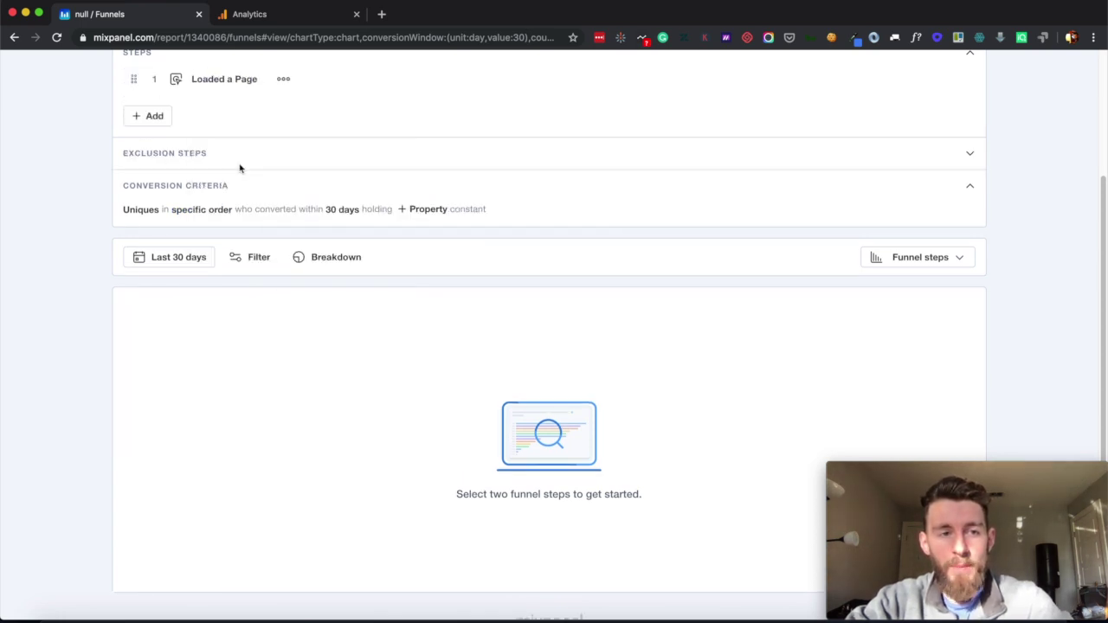
{"action": "left_click", "coordinate": [153, 117]}
{"action": "left_click", "coordinate": [226, 208]}
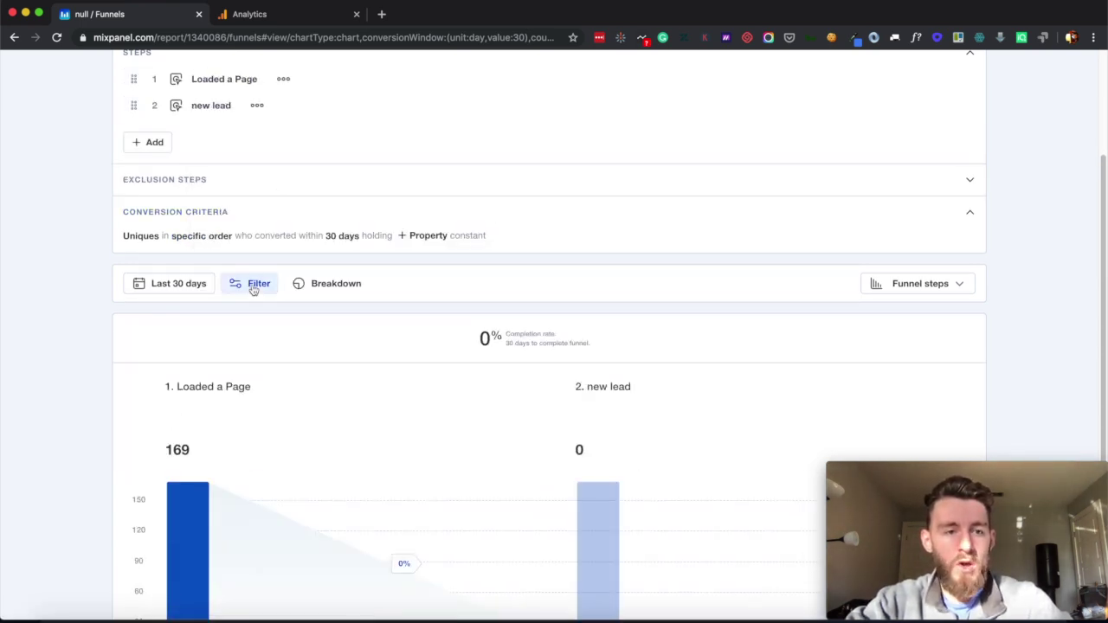
Set the funnel date range to the last 90 days and review the results.
{"action": "left_click", "coordinate": [188, 283]}
{"action": "left_click", "coordinate": [179, 408]}
{"action": "type", "text": "90"}
{"action": "left_click", "coordinate": [180, 519]}
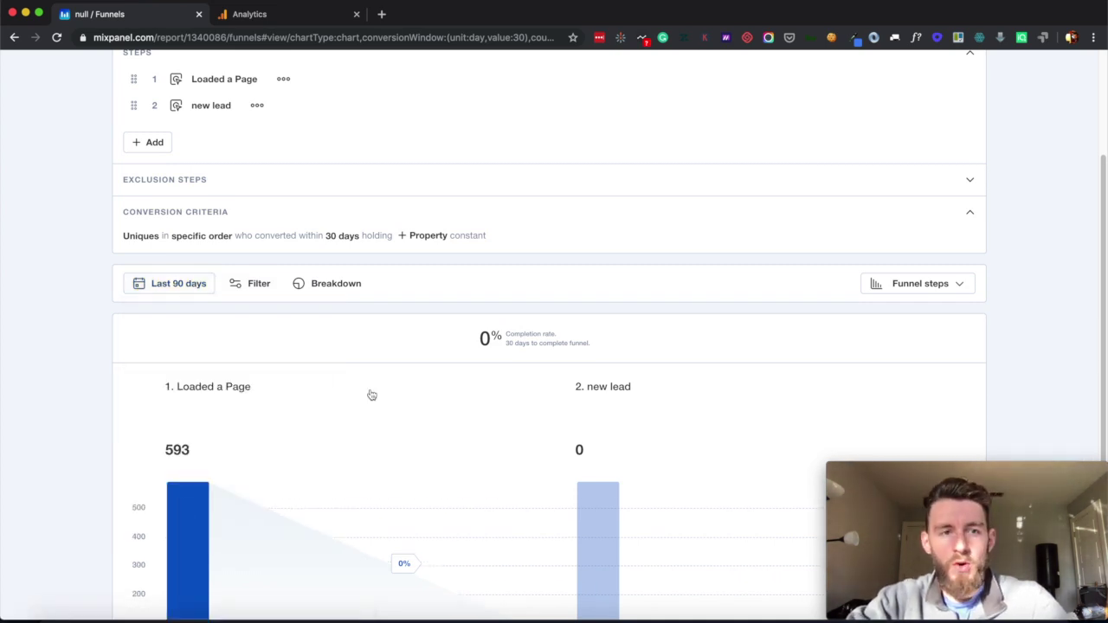
{"action": "scroll", "coordinate": [372, 394], "scroll_direction": "down", "scroll_amount": 3}
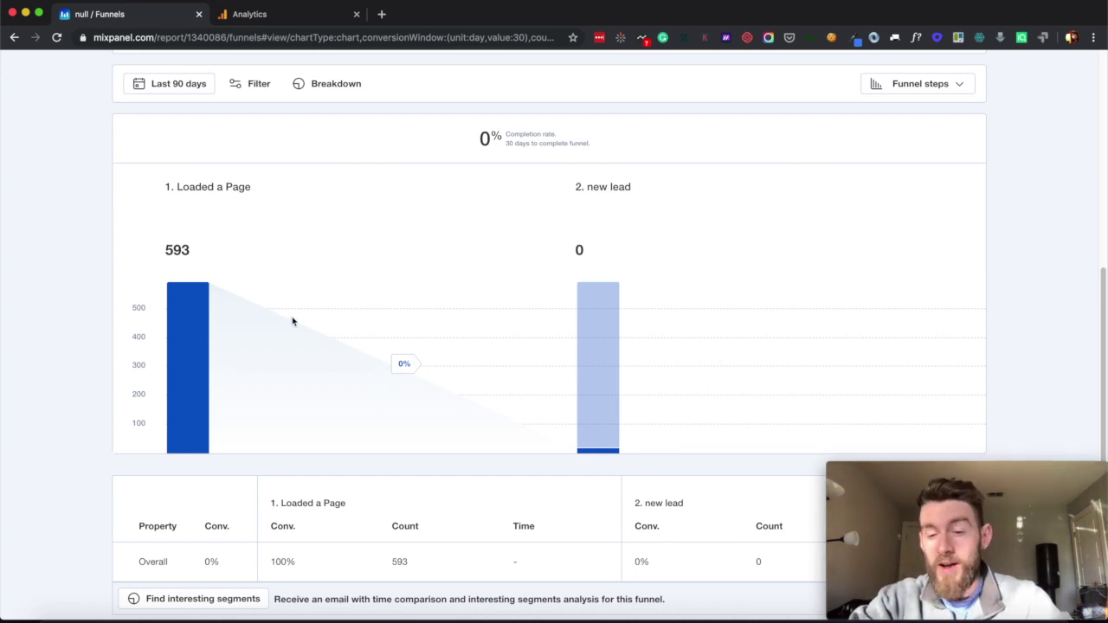
{"action": "scroll", "coordinate": [358, 373], "scroll_direction": "down", "scroll_amount": 1}
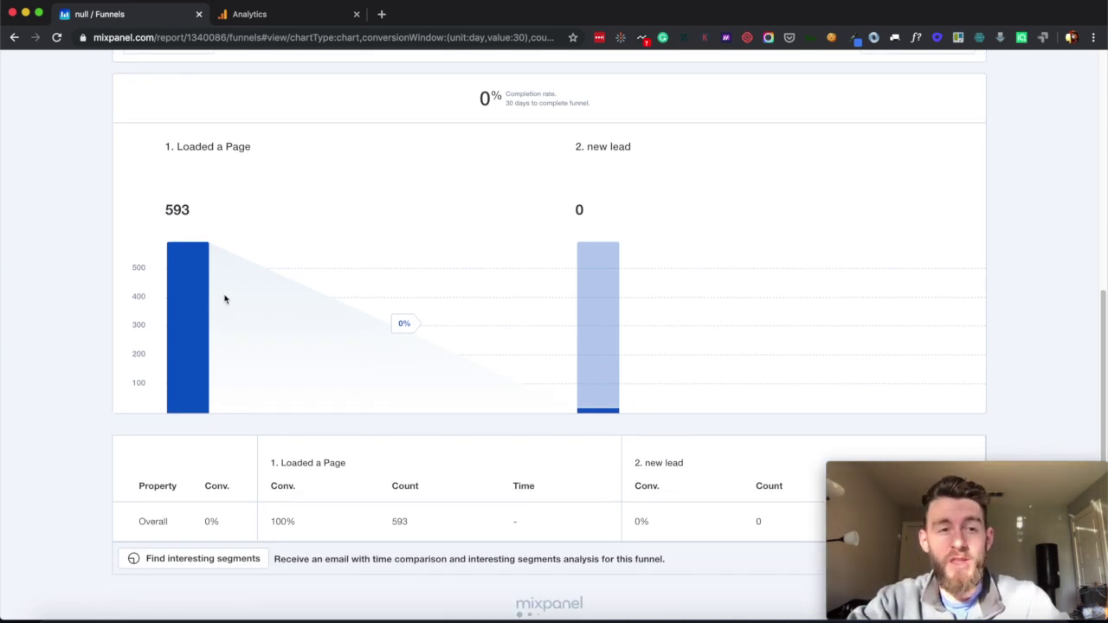
{"action": "mouse_move", "coordinate": [594, 307]}
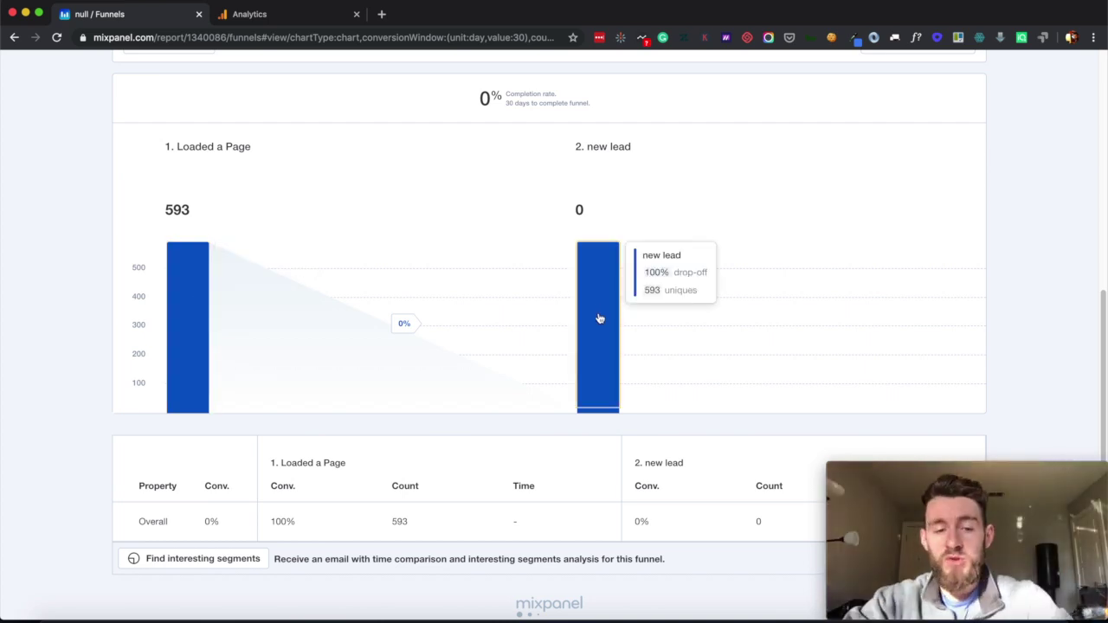
{"action": "scroll", "coordinate": [483, 322], "scroll_direction": "up", "scroll_amount": 4}
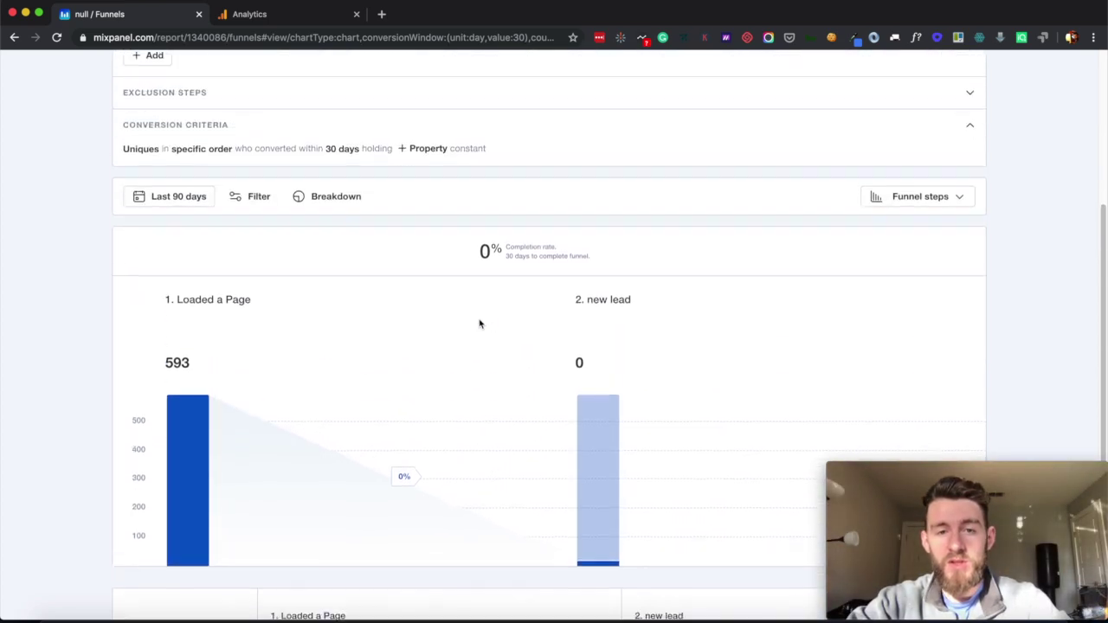
{"action": "scroll", "coordinate": [479, 323], "scroll_direction": "up", "scroll_amount": 2}
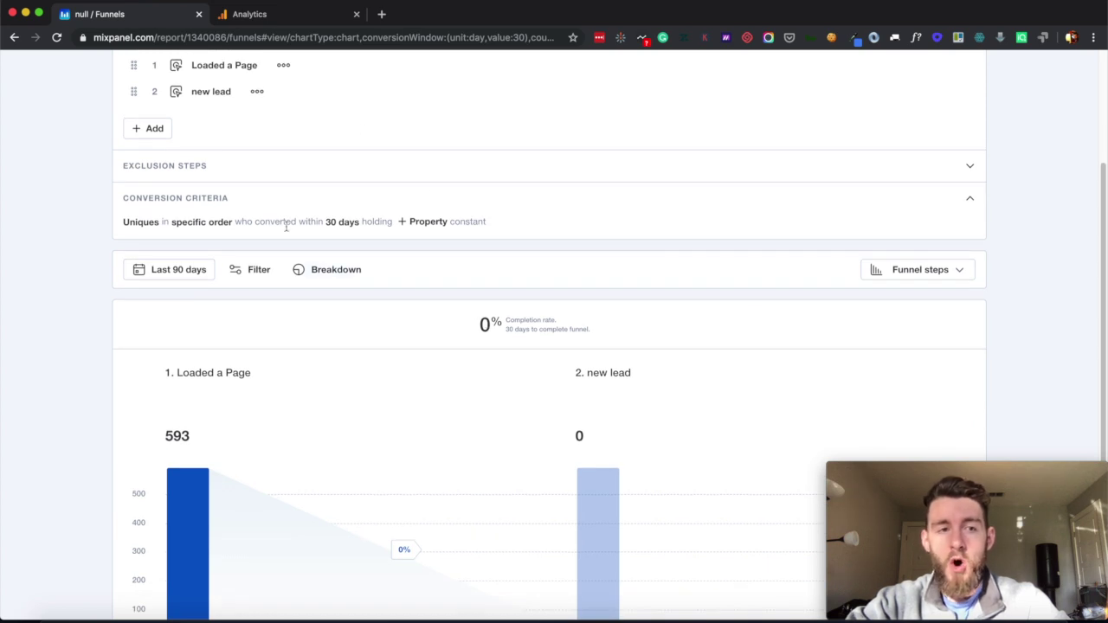
{"action": "scroll", "coordinate": [285, 226], "scroll_direction": "up", "scroll_amount": 2}
{"action": "scroll", "coordinate": [302, 216], "scroll_direction": "up", "scroll_amount": 1}
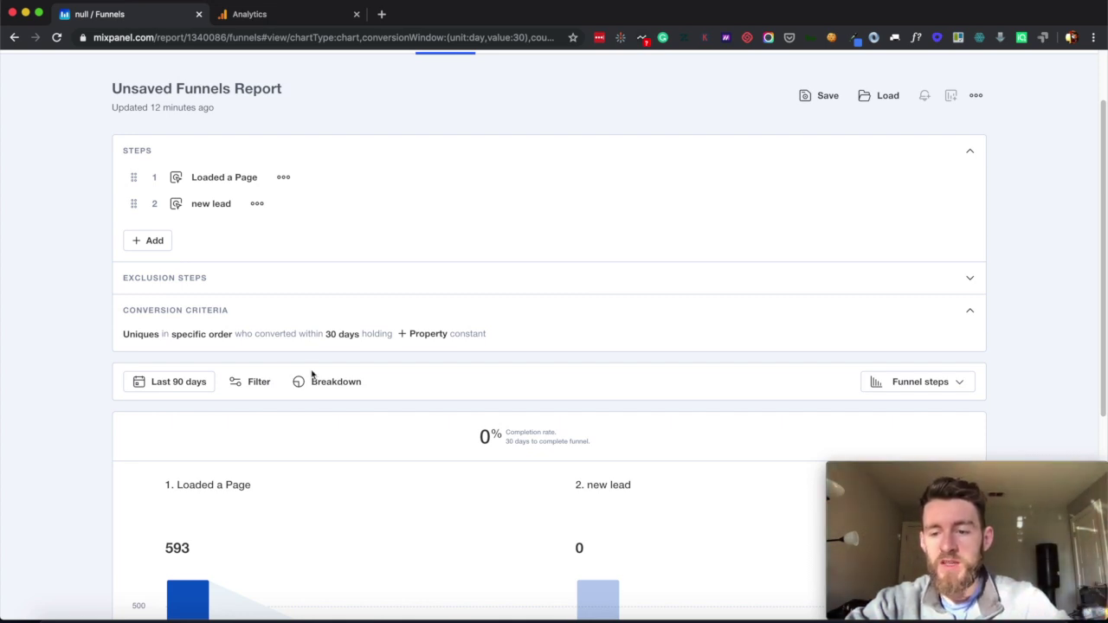
{"action": "scroll", "coordinate": [312, 374], "scroll_direction": "up", "scroll_amount": 2}
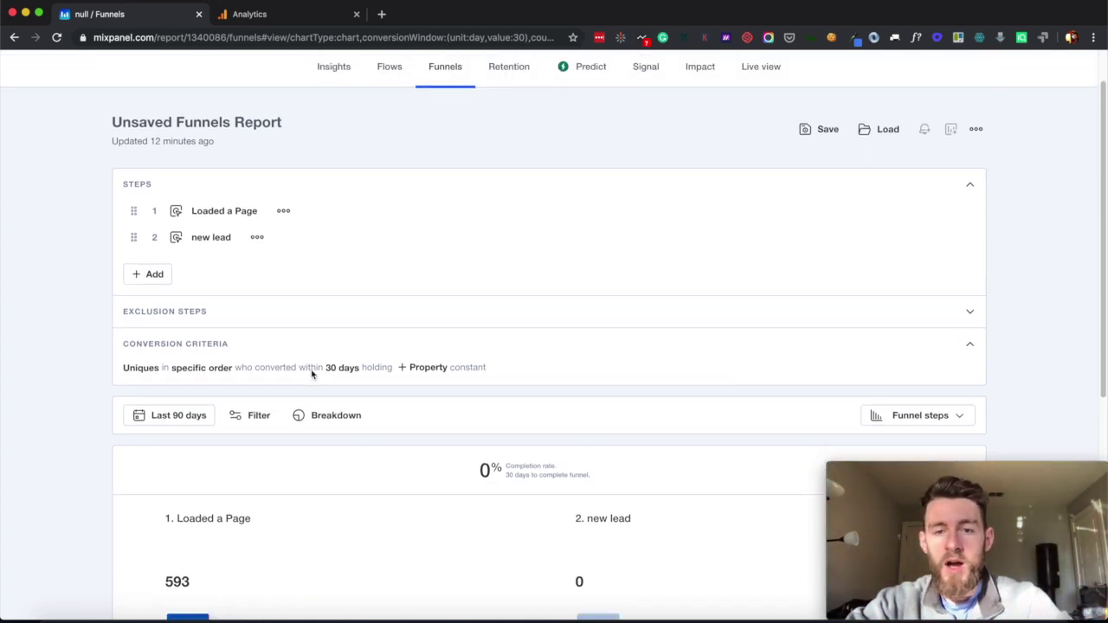
{"action": "left_click", "coordinate": [510, 121]}
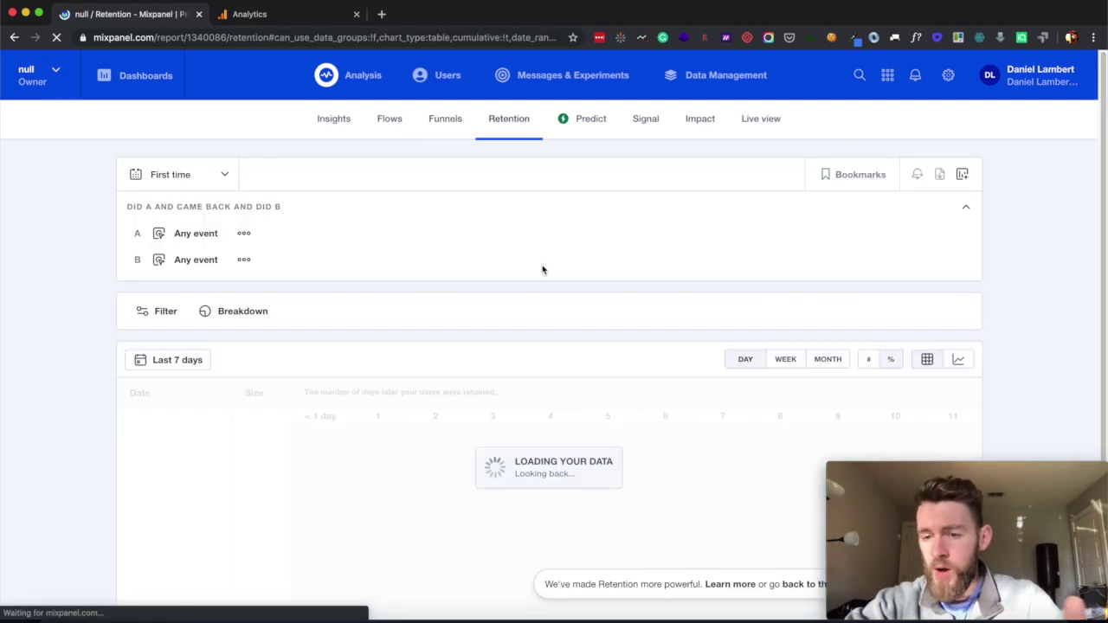
{"action": "scroll", "coordinate": [1037, 261], "scroll_direction": "down", "scroll_amount": 2}
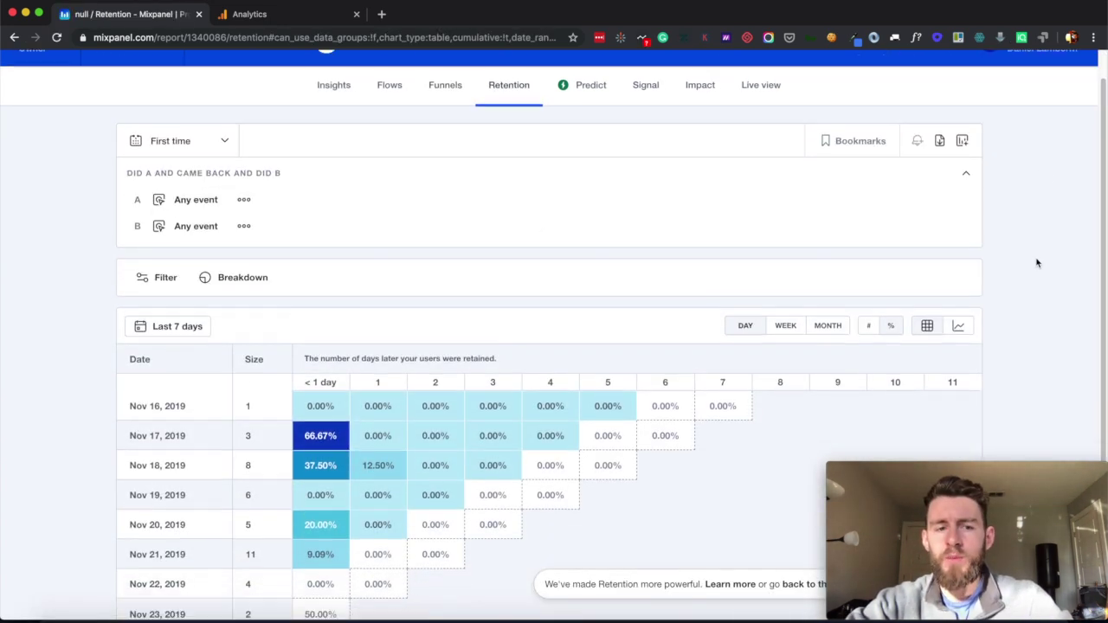
{"action": "scroll", "coordinate": [1037, 261], "scroll_direction": "down", "scroll_amount": 1}
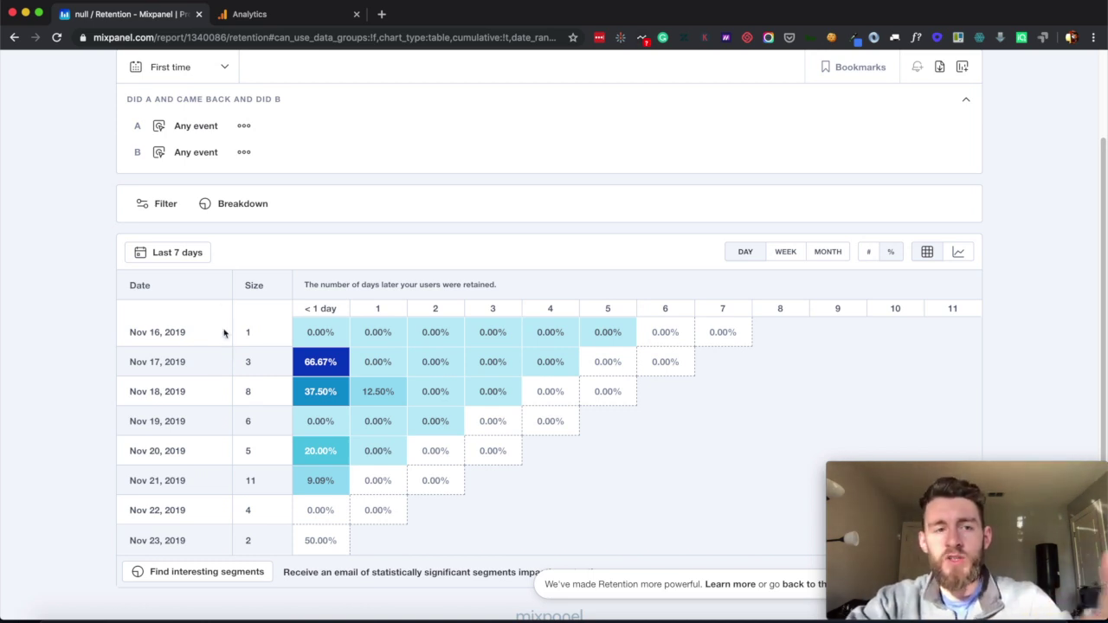
{"action": "scroll", "coordinate": [225, 347], "scroll_direction": "up", "scroll_amount": 2}
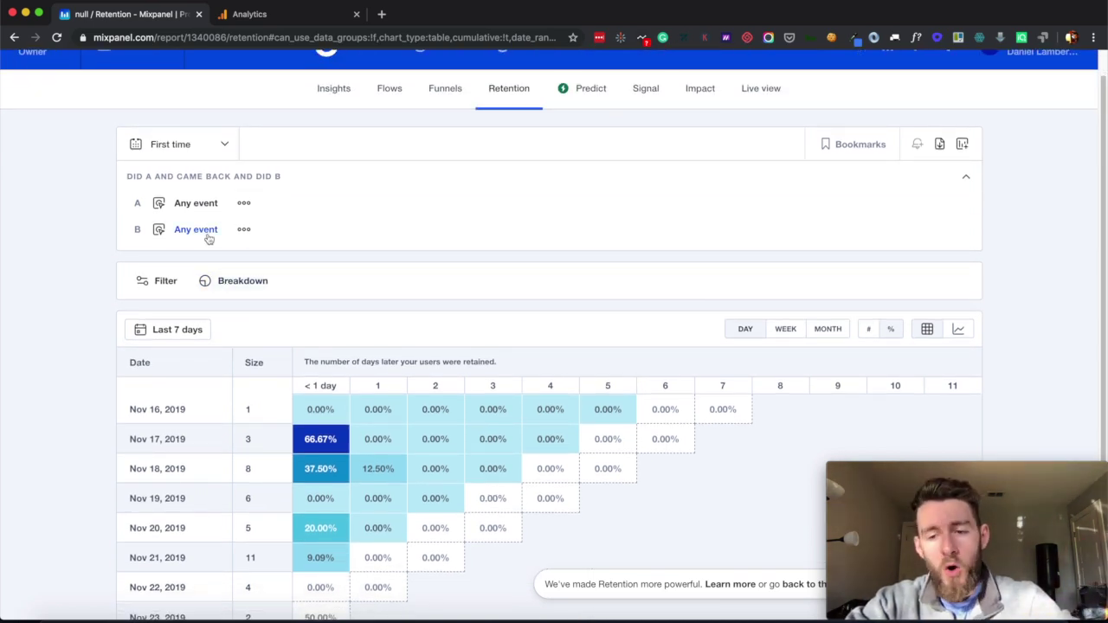
{"action": "scroll", "coordinate": [151, 448], "scroll_direction": "down", "scroll_amount": 2}
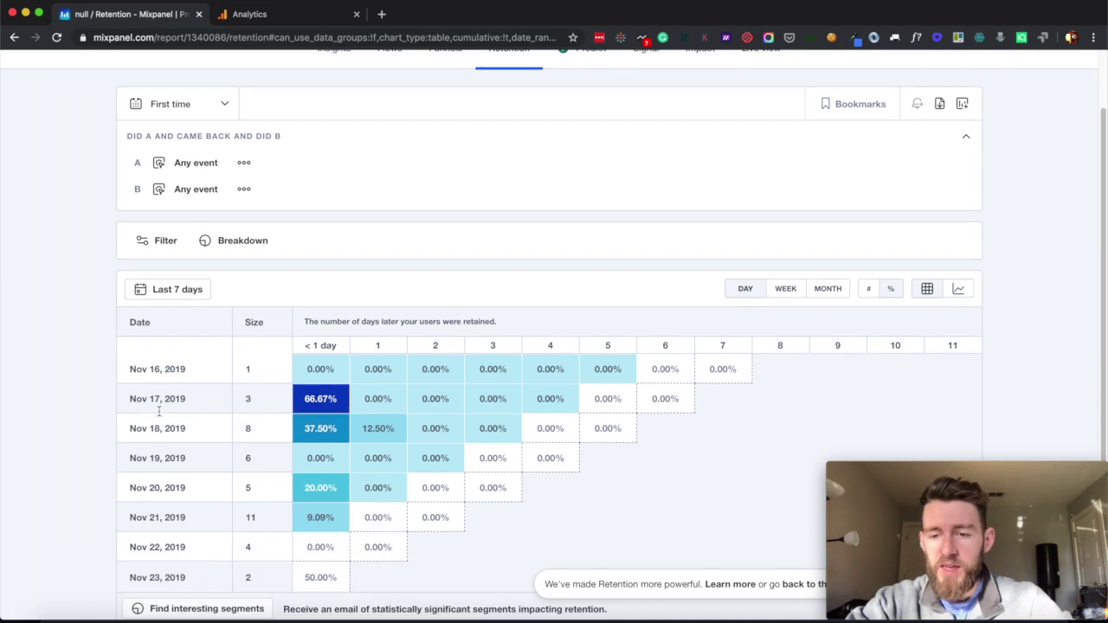
{"action": "mouse_move", "coordinate": [609, 413]}
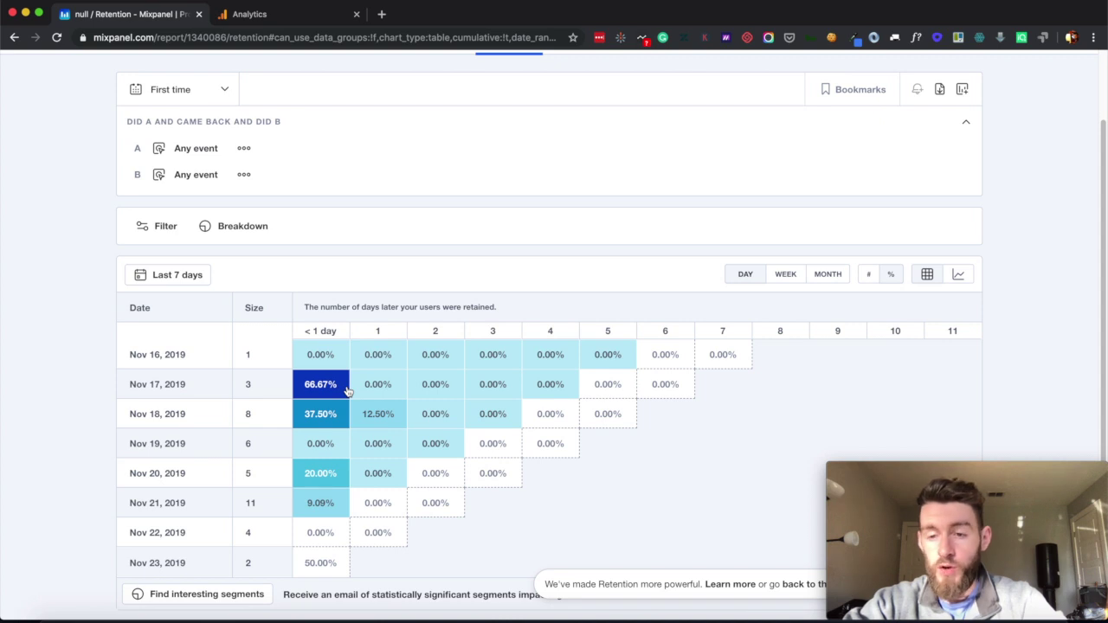
{"action": "scroll", "coordinate": [346, 391], "scroll_direction": "up", "scroll_amount": 1}
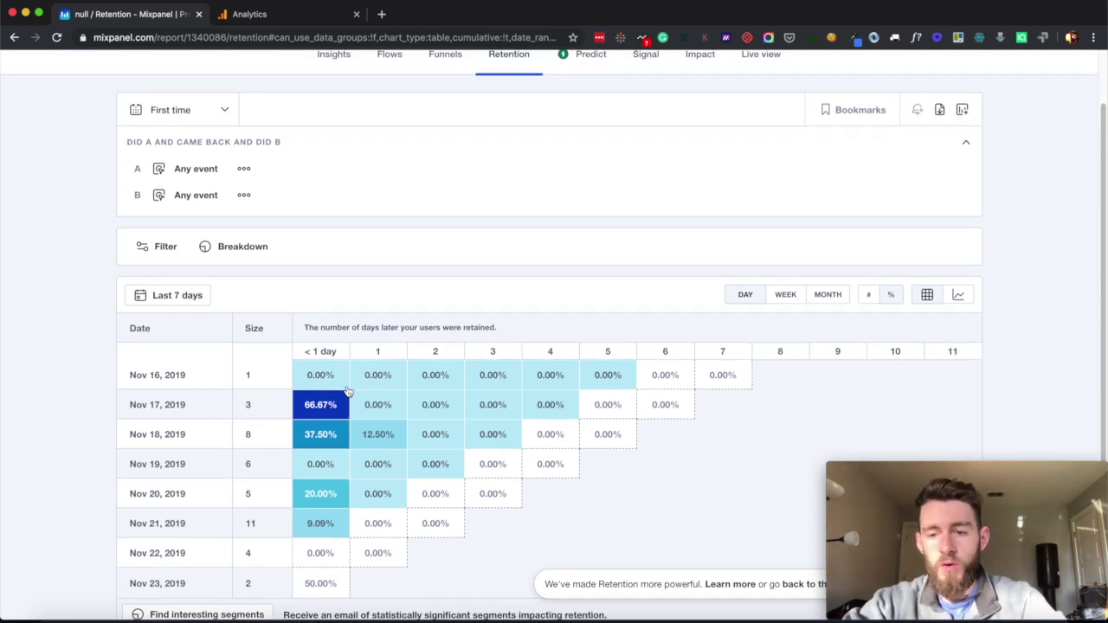
{"action": "left_click", "coordinate": [226, 112]}
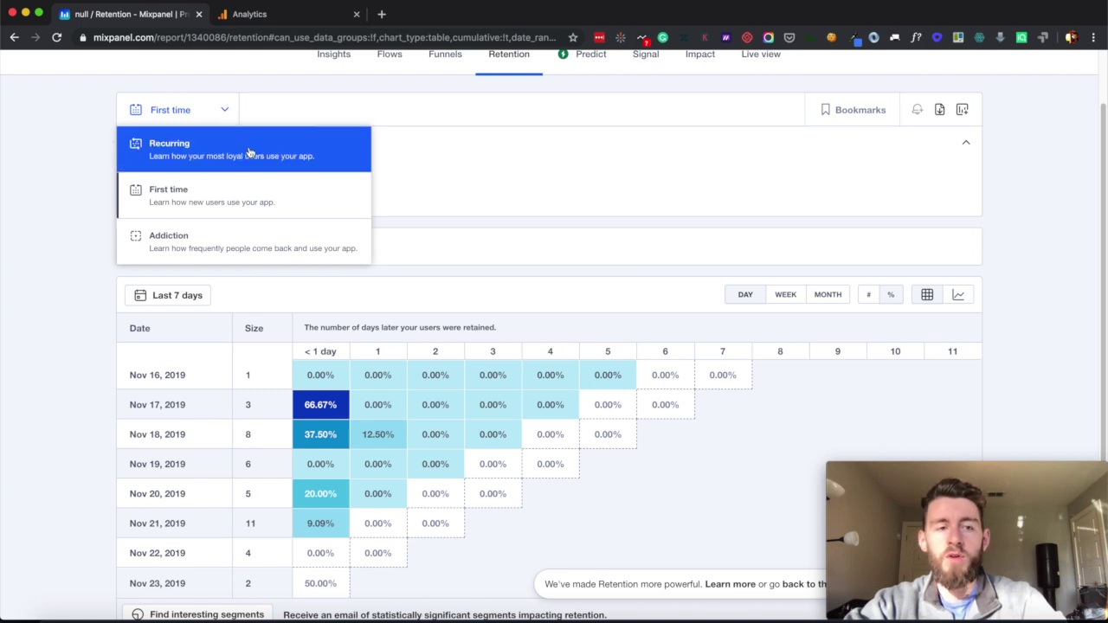
{"action": "left_click", "coordinate": [526, 181]}
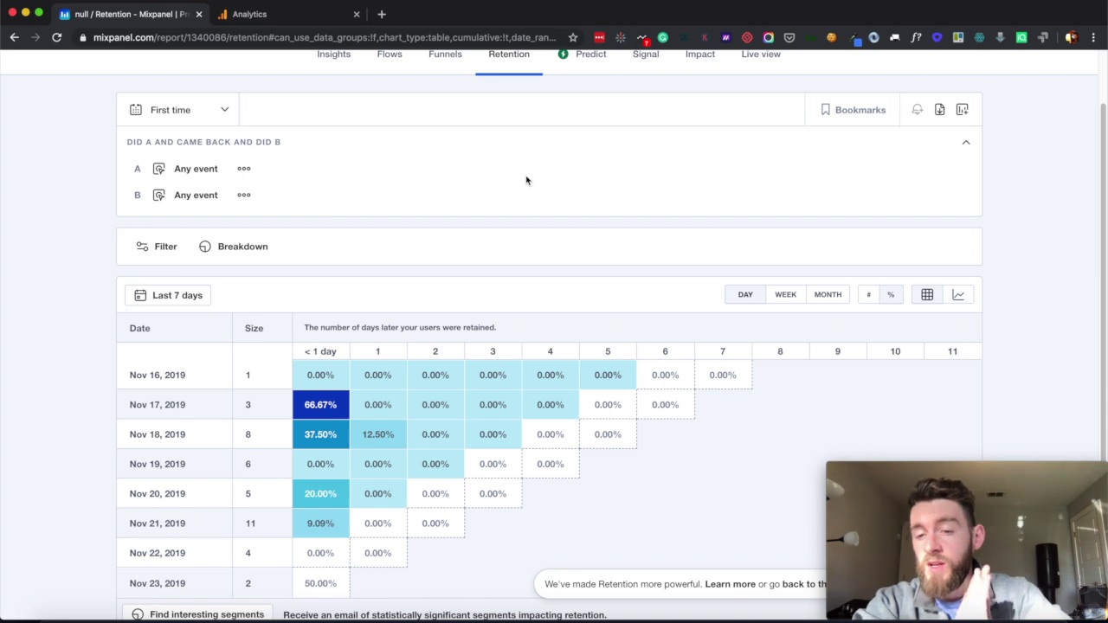
{"action": "scroll", "coordinate": [657, 187], "scroll_direction": "up", "scroll_amount": 2}
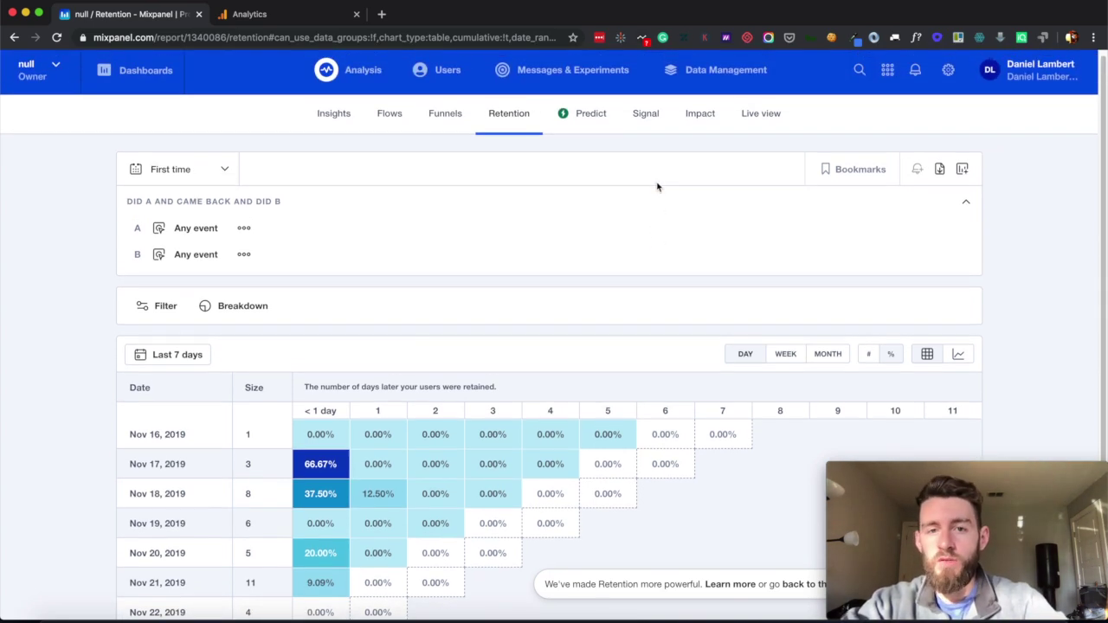
View the upgrade-only Predict report, then open the Signal correlation report.
{"action": "left_click", "coordinate": [582, 115]}
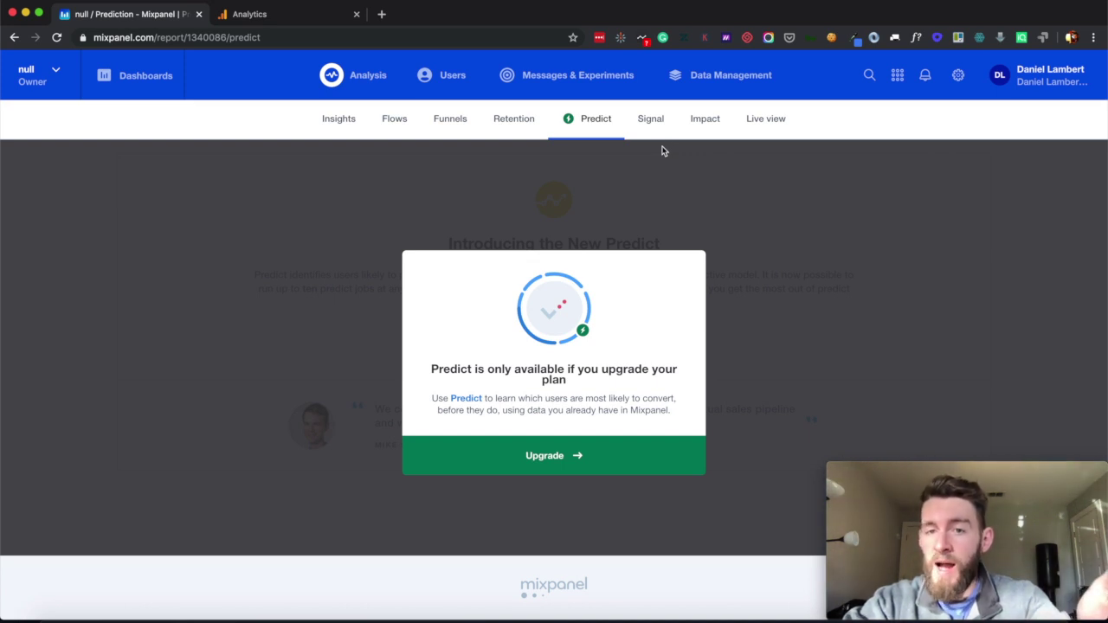
{"action": "left_click", "coordinate": [653, 121]}
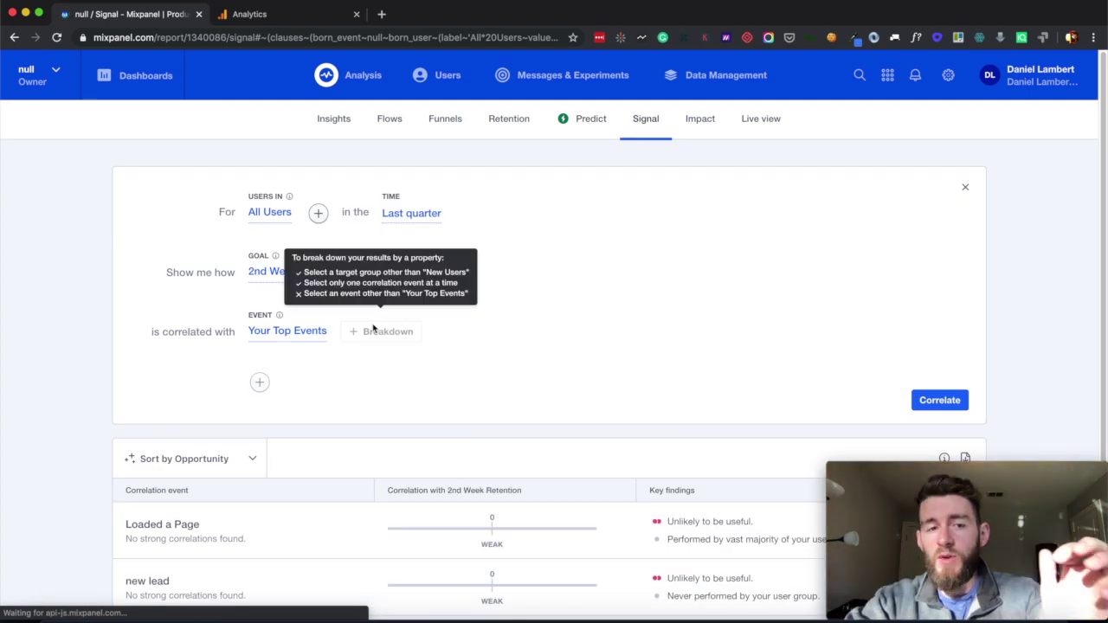
Scroll the Signal results, where new lead shows no strong correlation to 2nd Week Retention.
{"action": "scroll", "coordinate": [675, 273], "scroll_direction": "down", "scroll_amount": 1}
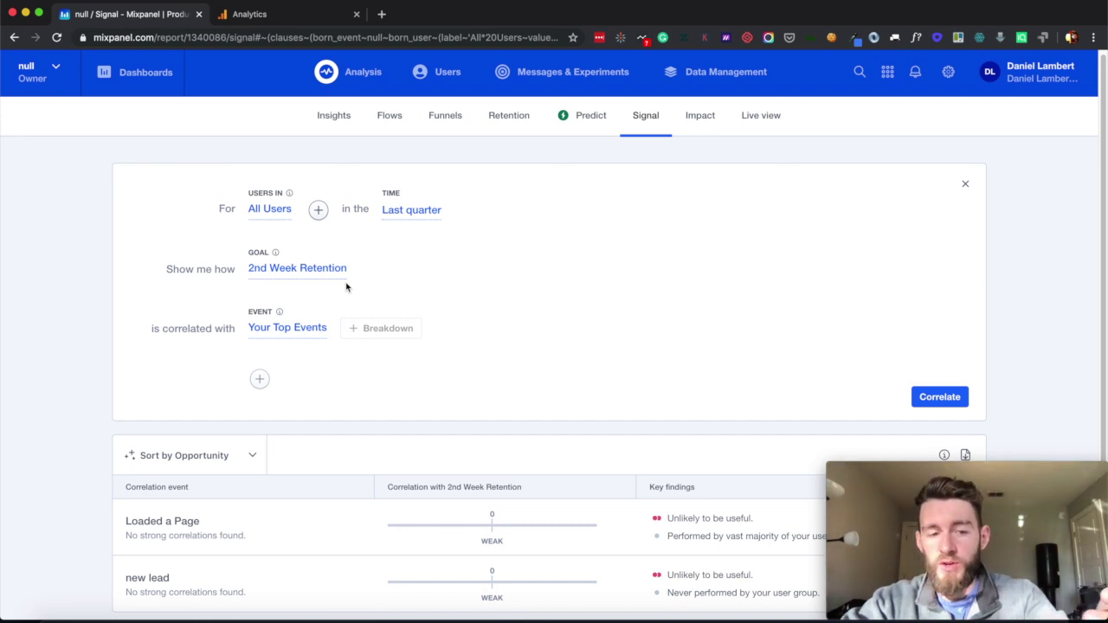
{"action": "scroll", "coordinate": [346, 287], "scroll_direction": "down", "scroll_amount": 1}
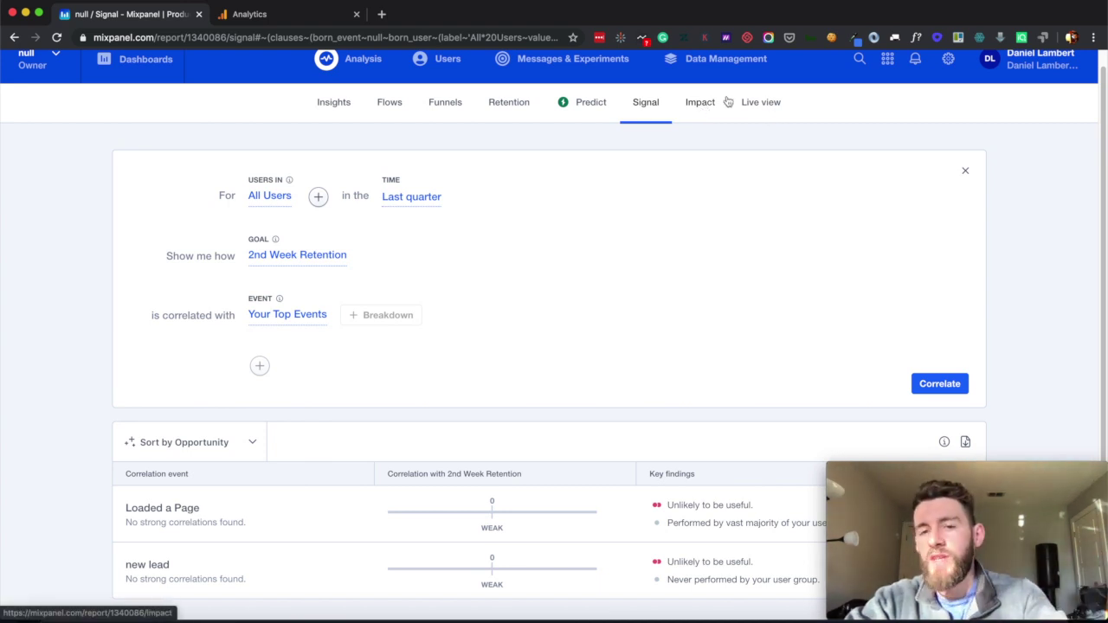
In Live view, expand the second 'Loaded a Page' event, compare Mixpanel Properties, and end on Your Properties.
{"action": "left_click", "coordinate": [754, 105]}
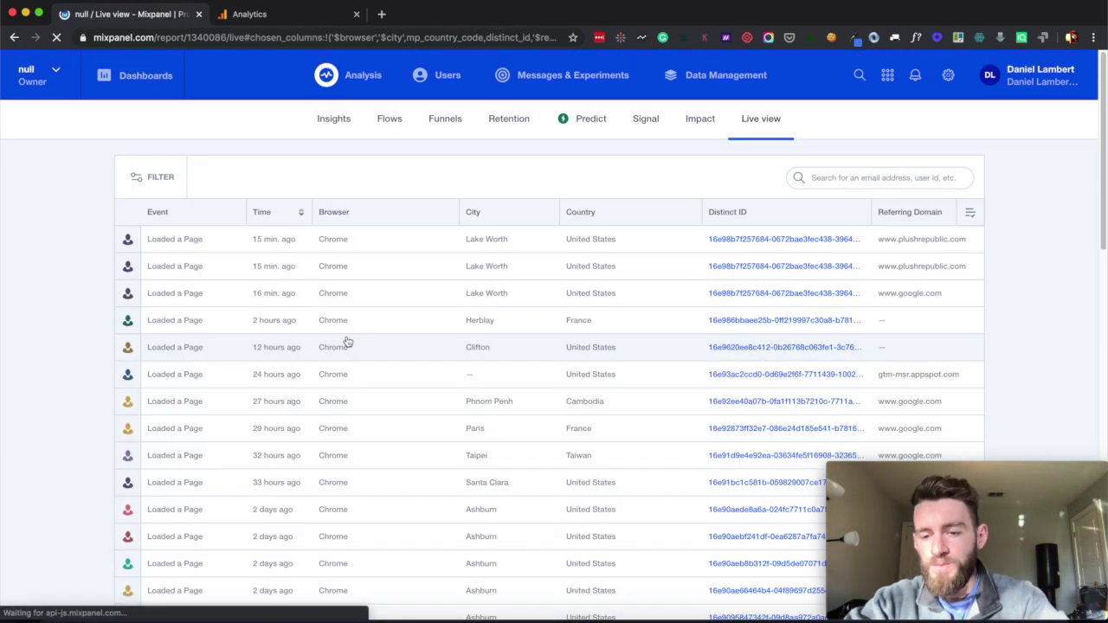
{"action": "scroll", "coordinate": [258, 383], "scroll_direction": "down", "scroll_amount": 3}
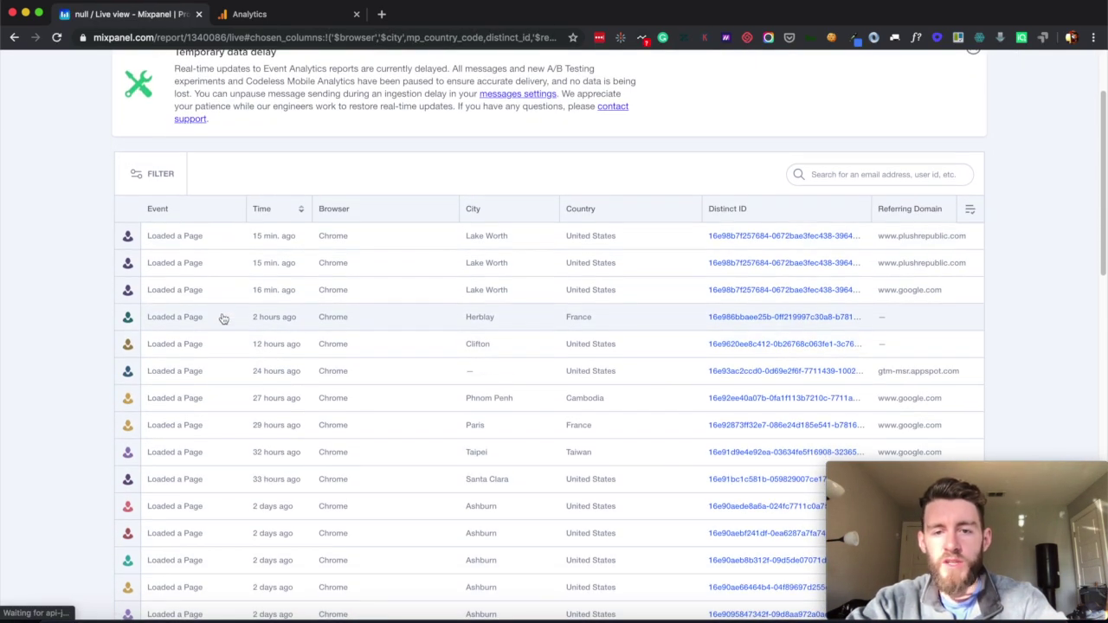
{"action": "left_click", "coordinate": [204, 273]}
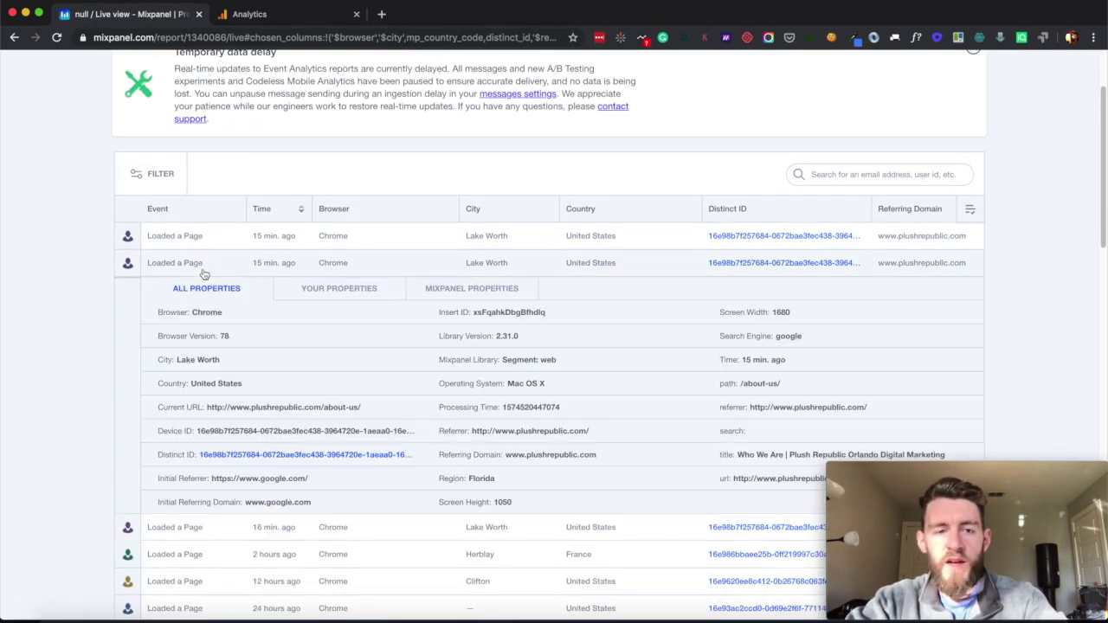
{"action": "left_click", "coordinate": [311, 298]}
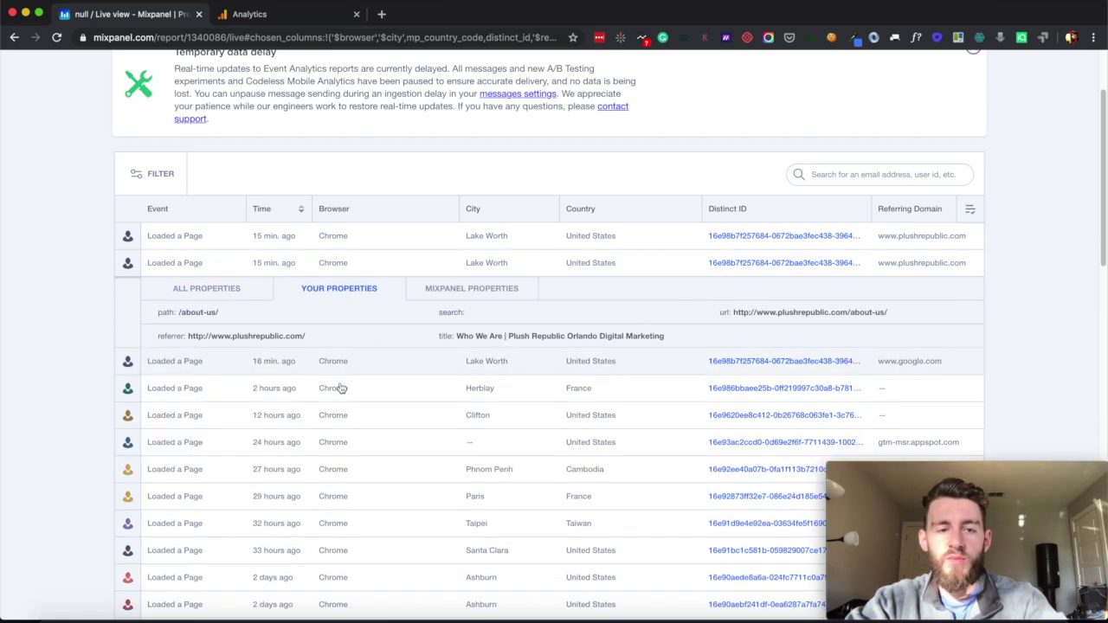
{"action": "left_click", "coordinate": [453, 294]}
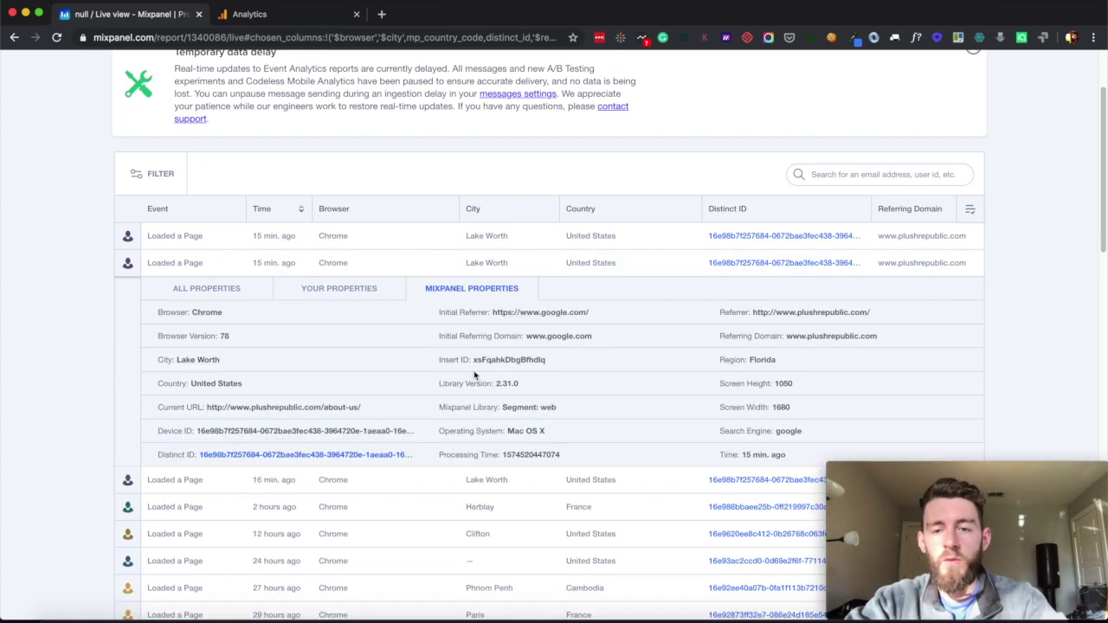
{"action": "left_click", "coordinate": [309, 286]}
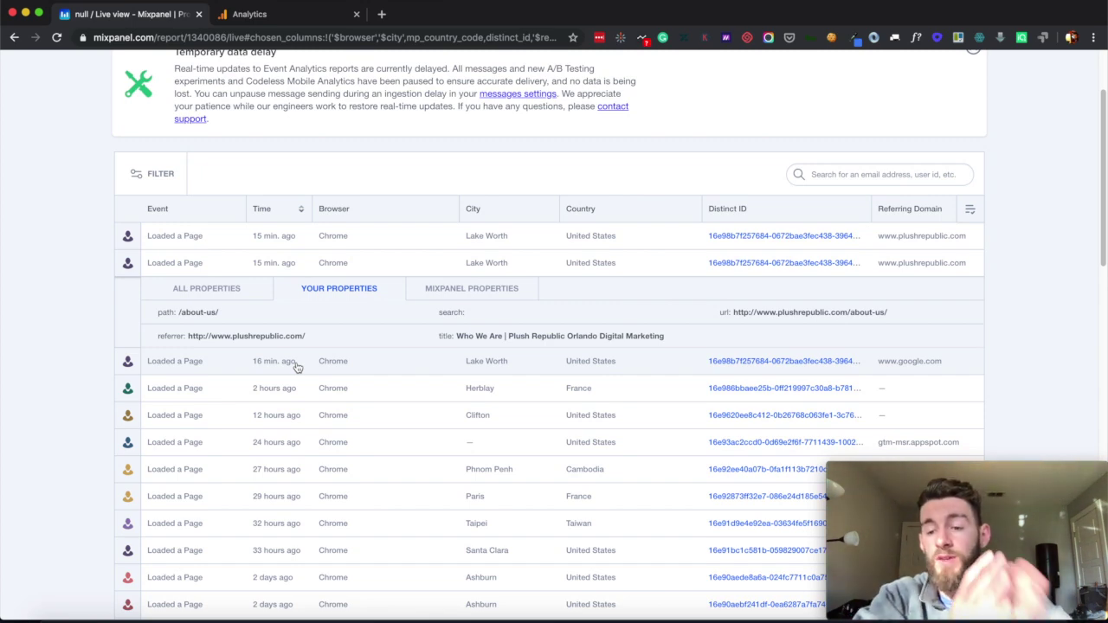
Go to the Users Explore page showing All Users.
{"action": "scroll", "coordinate": [477, 309], "scroll_direction": "up", "scroll_amount": 3}
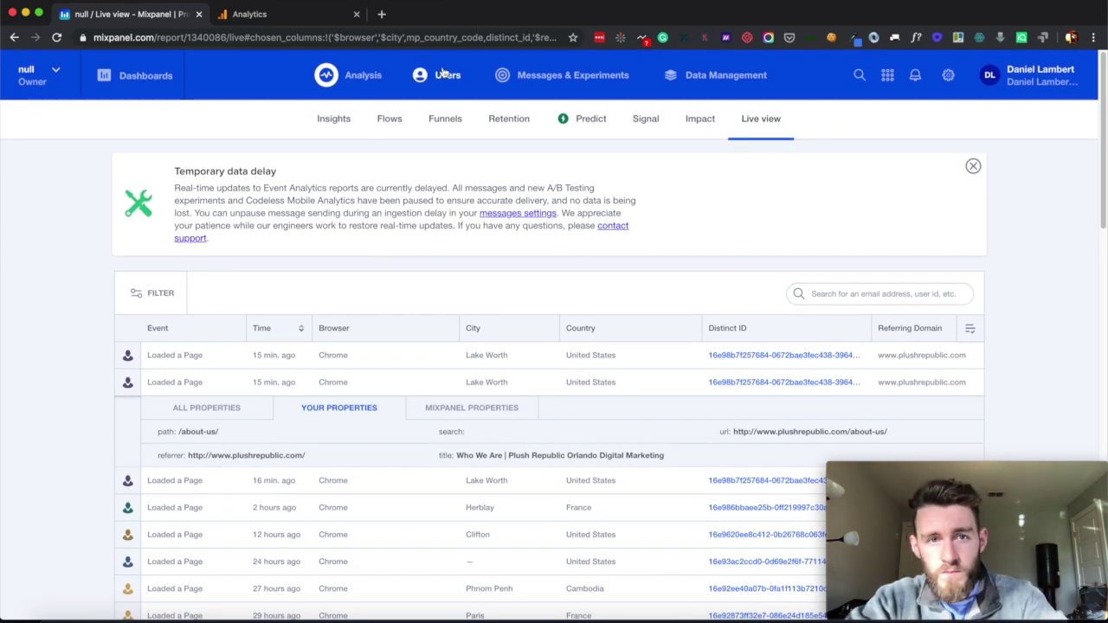
{"action": "mouse_move", "coordinate": [443, 74]}
{"action": "left_click", "coordinate": [440, 123]}
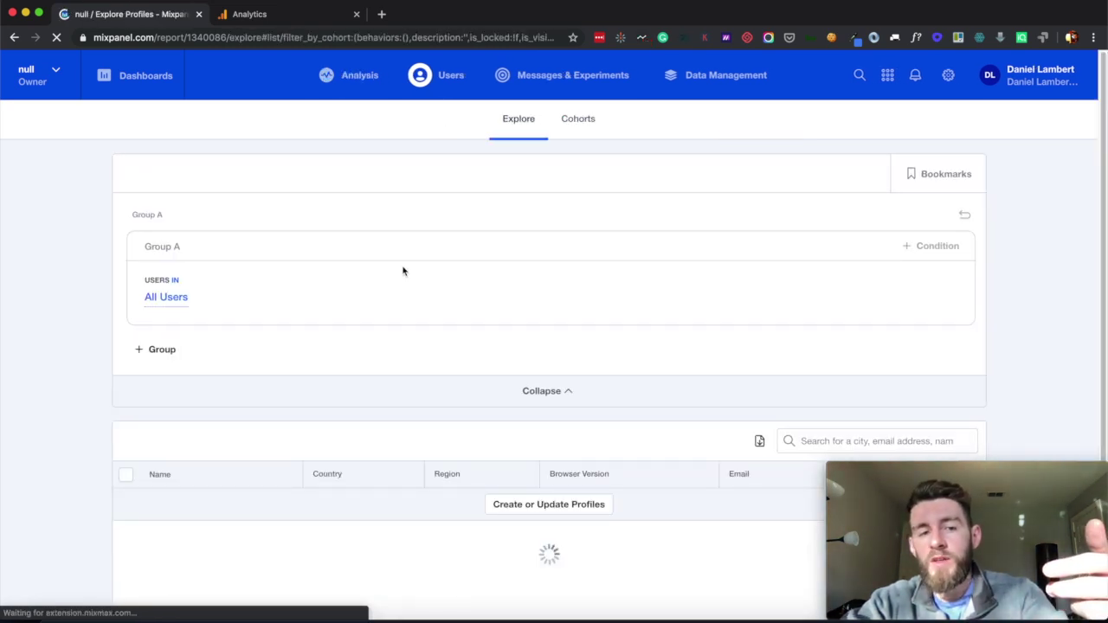
Open the first profile in the Explore list and show activity back to September 24, 2019.
{"action": "scroll", "coordinate": [403, 269], "scroll_direction": "down", "scroll_amount": 2}
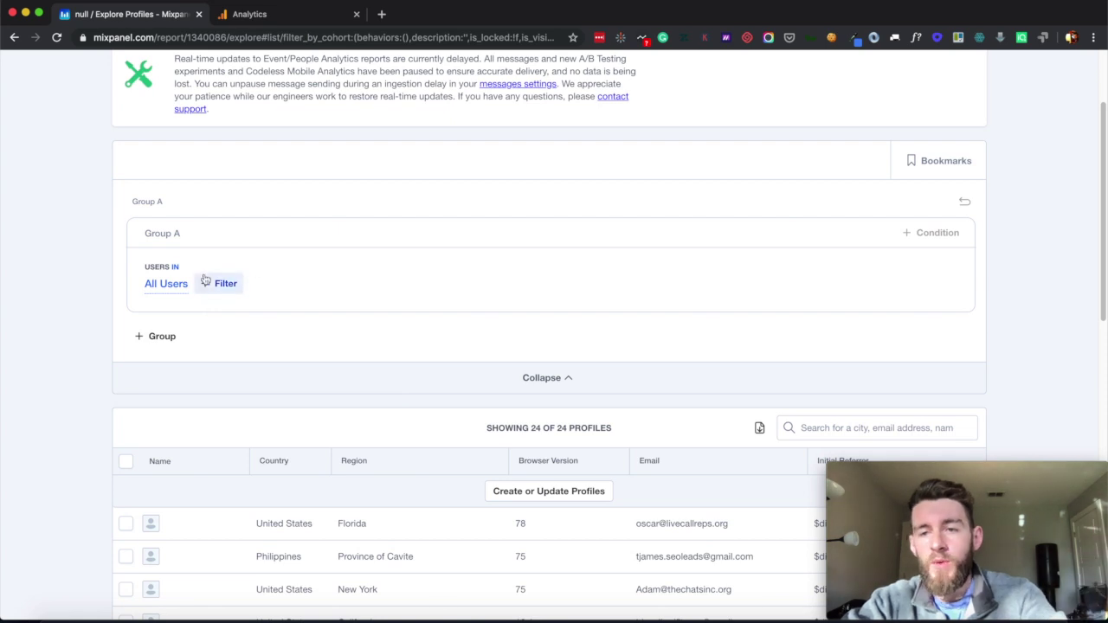
{"action": "scroll", "coordinate": [198, 349], "scroll_direction": "down", "scroll_amount": 4}
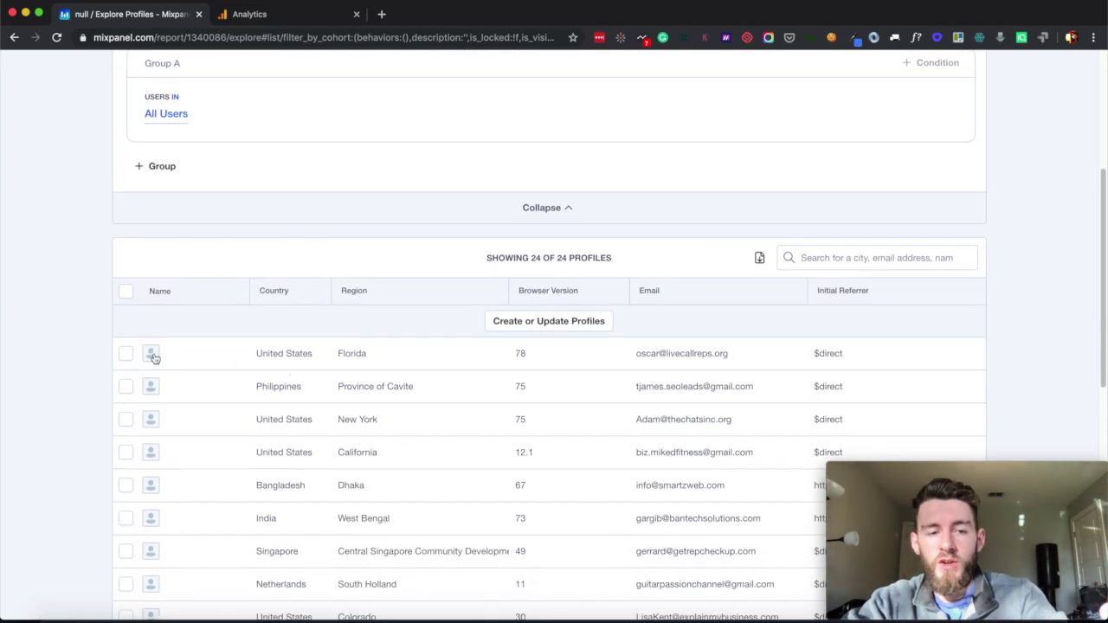
{"action": "left_click", "coordinate": [154, 358]}
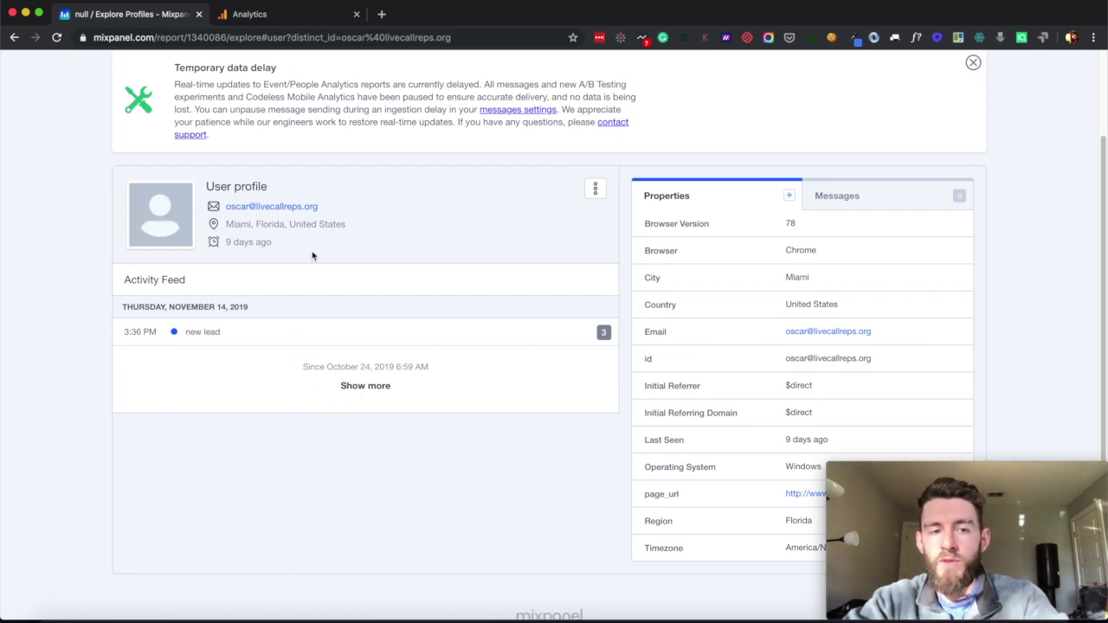
{"action": "left_click", "coordinate": [341, 389]}
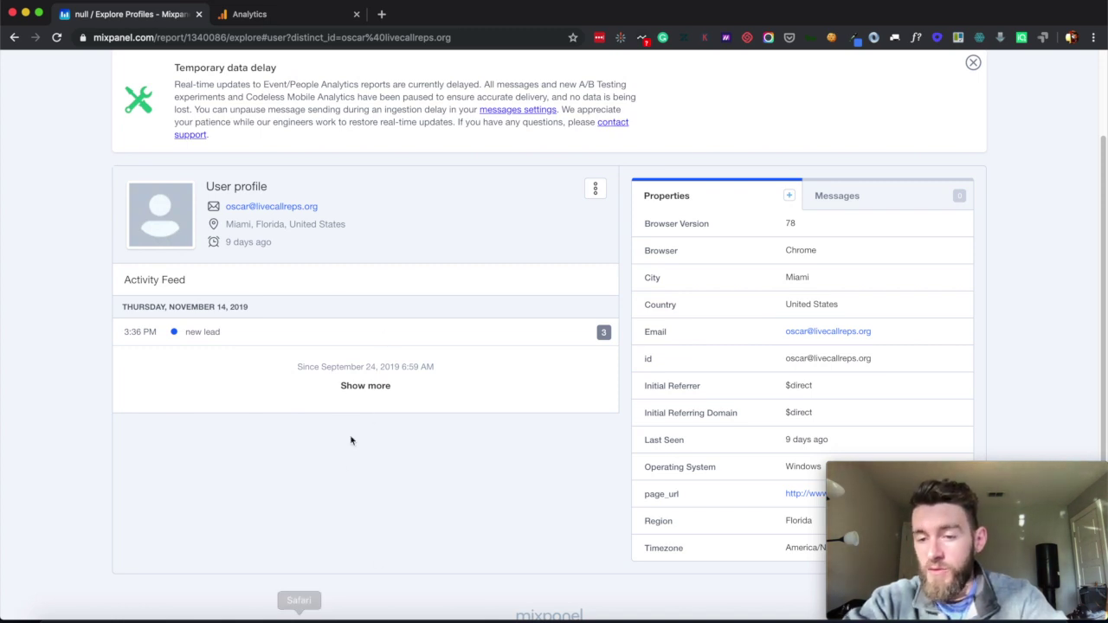
{"action": "scroll", "coordinate": [346, 457], "scroll_direction": "up", "scroll_amount": 3}
{"action": "left_click", "coordinate": [579, 125]}
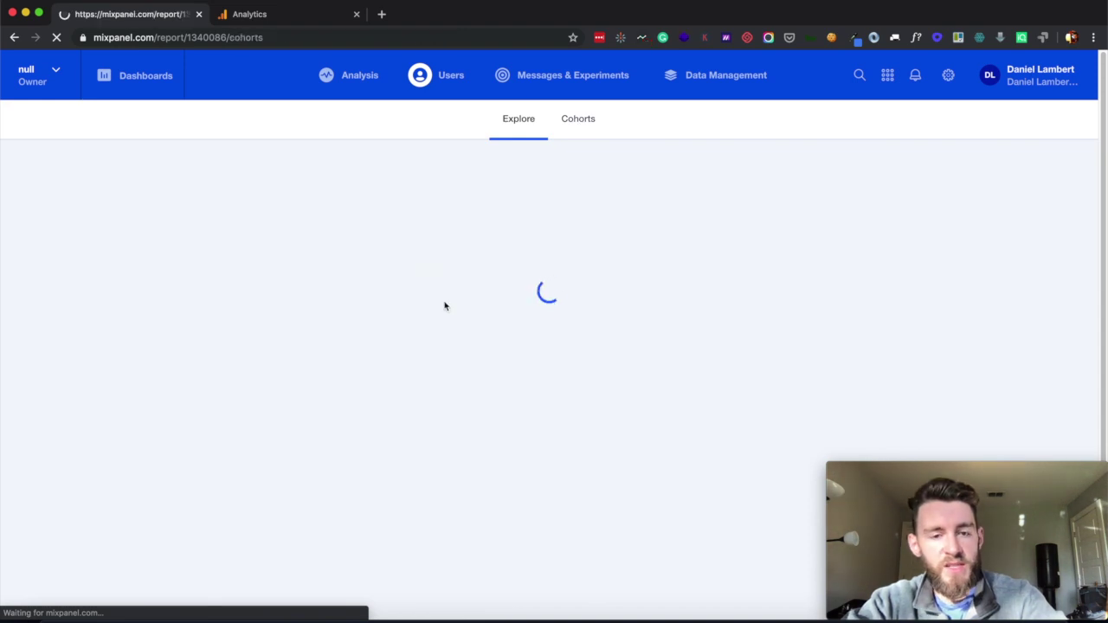